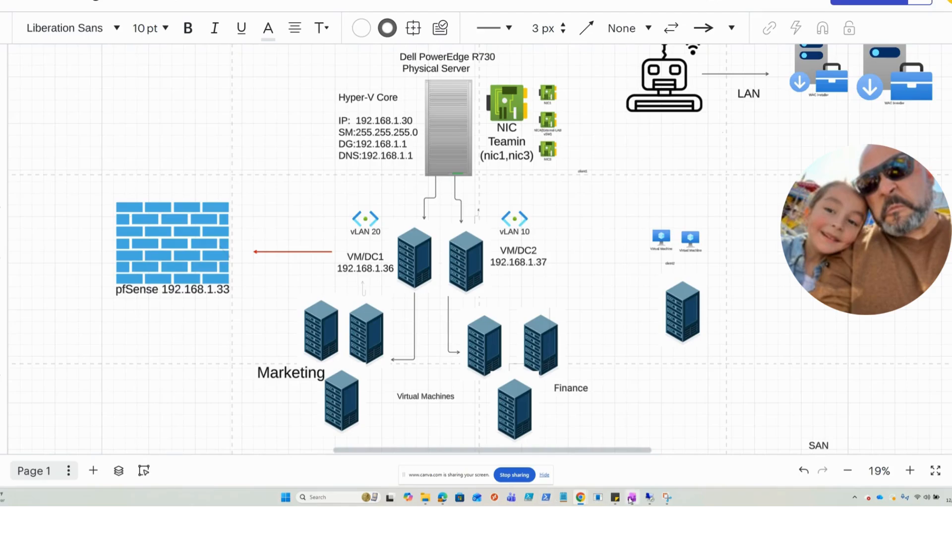
- Switch to Hyper-V Manager and look over the DC1, DC2 and Client_3 virtual machines in the list
{"action": "mouse_move", "coordinate": [656, 501]}
{"action": "left_click", "coordinate": [685, 460]}
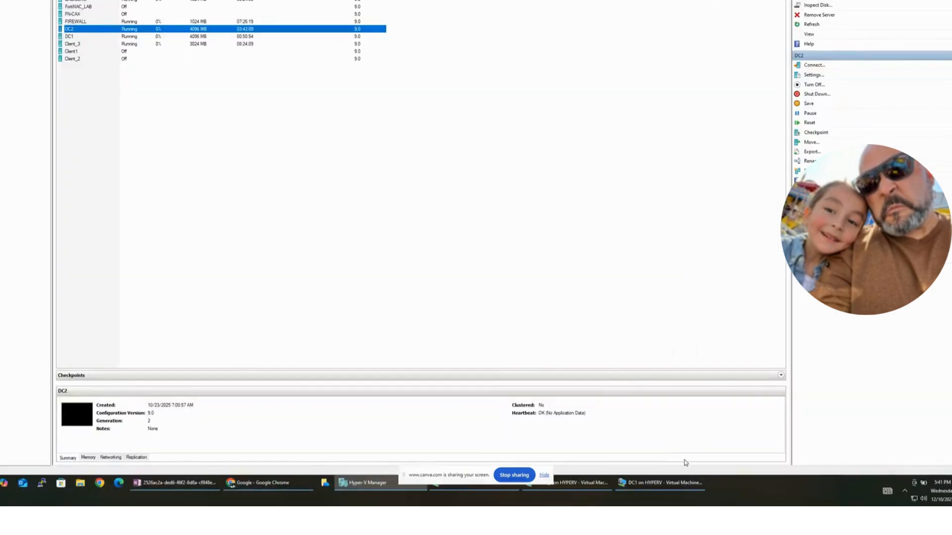
{"action": "left_click", "coordinate": [73, 36]}
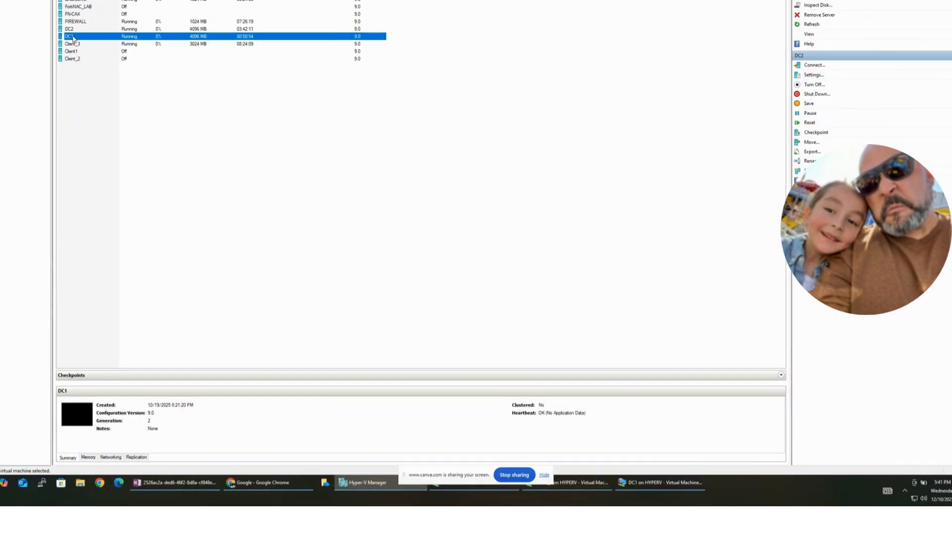
{"action": "left_click", "coordinate": [75, 44]}
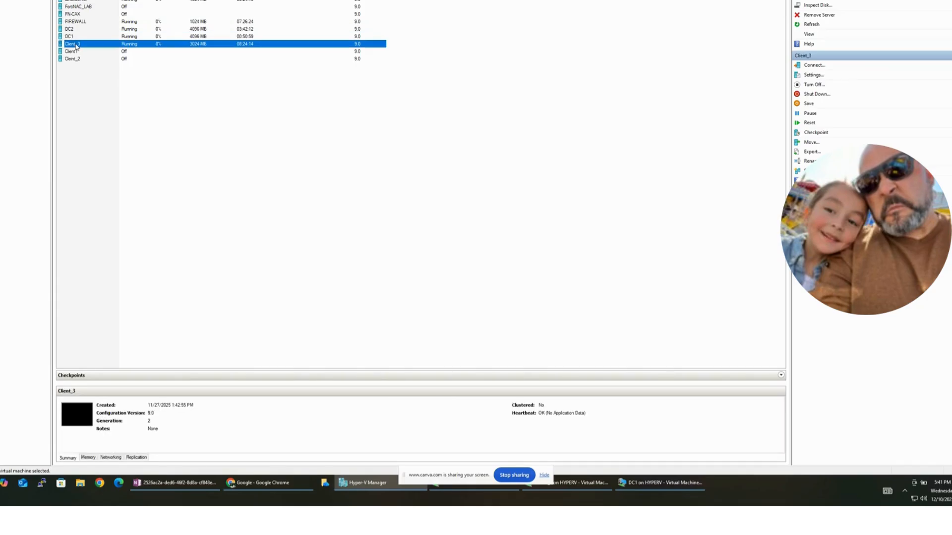
{"action": "left_click", "coordinate": [72, 30]}
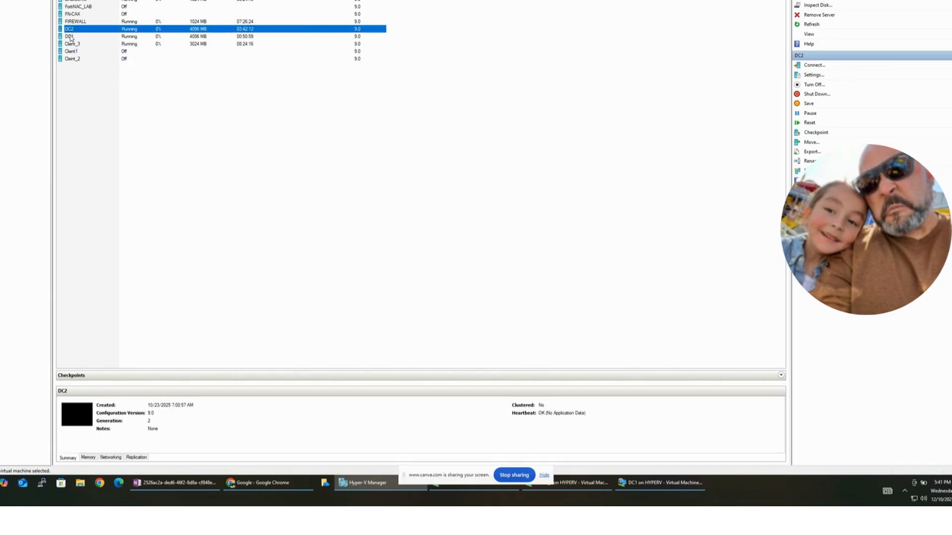
{"action": "left_click", "coordinate": [75, 38]}
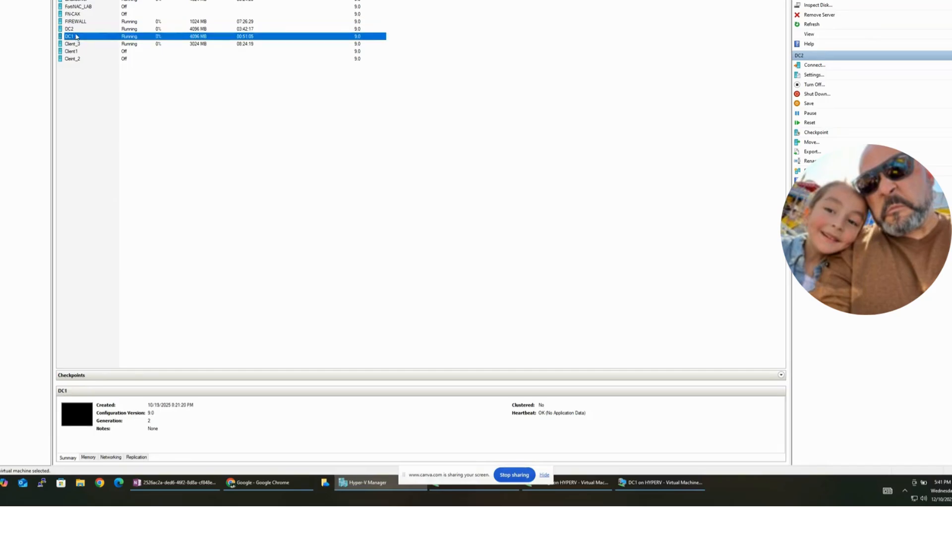
{"action": "left_click", "coordinate": [75, 31]}
{"action": "left_click", "coordinate": [75, 37]}
{"action": "left_click", "coordinate": [76, 45]}
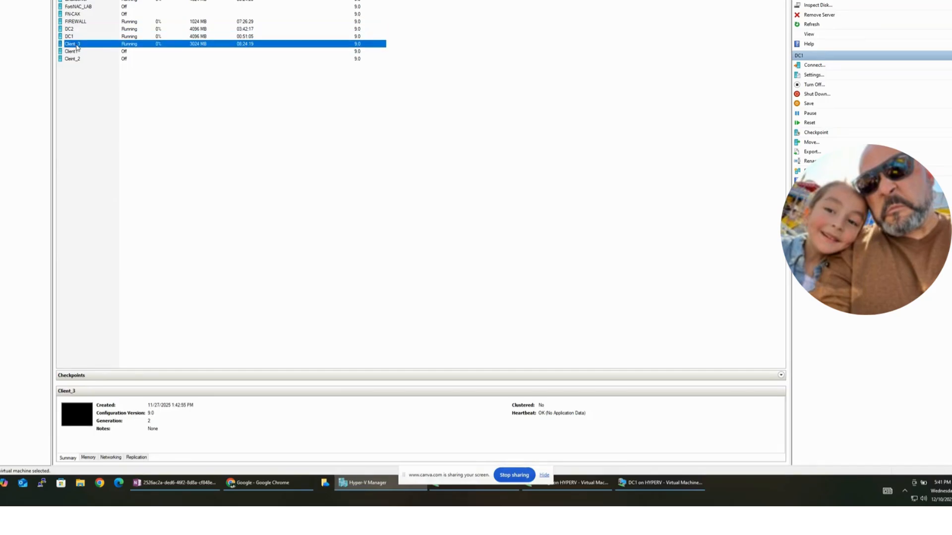
{"action": "left_click", "coordinate": [78, 36]}
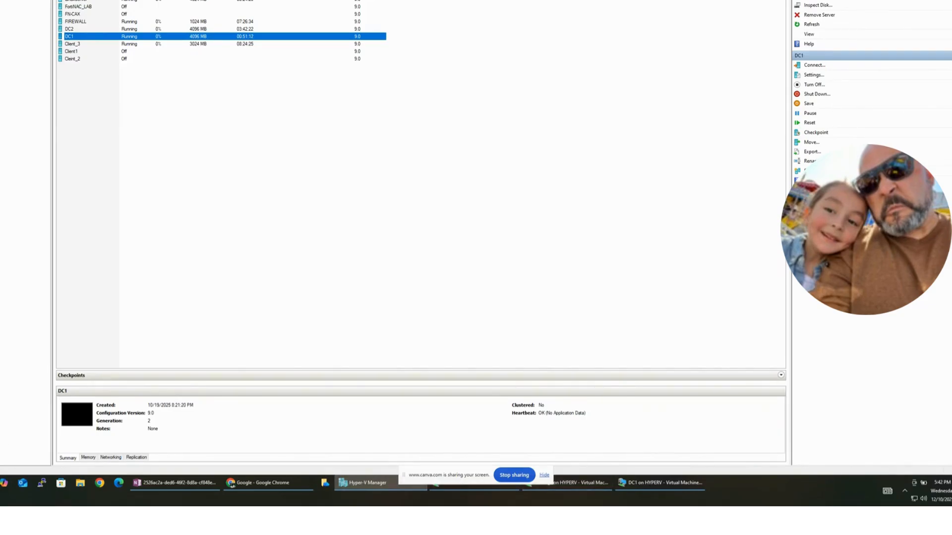
- Bring up the DC1, Client_3 and DC2 connection windows and place DC1 and DC2 side by side
{"action": "left_click_drag", "start_coordinate": [744, 1], "coordinate": [692, 47]}
{"action": "left_click", "coordinate": [866, 1]}
{"action": "left_click", "coordinate": [634, 483]}
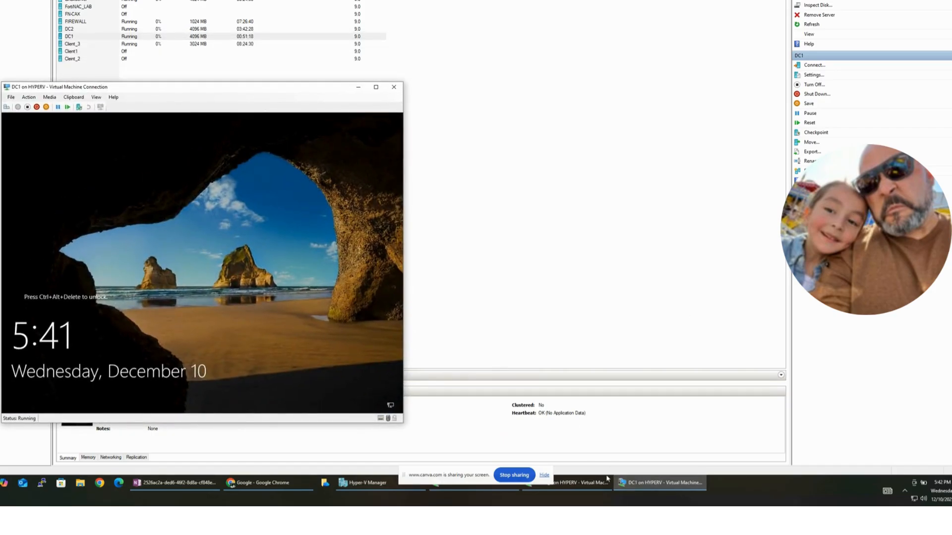
{"action": "left_click", "coordinate": [580, 482]}
{"action": "left_click_drag", "start_coordinate": [615, 39], "coordinate": [644, 91]}
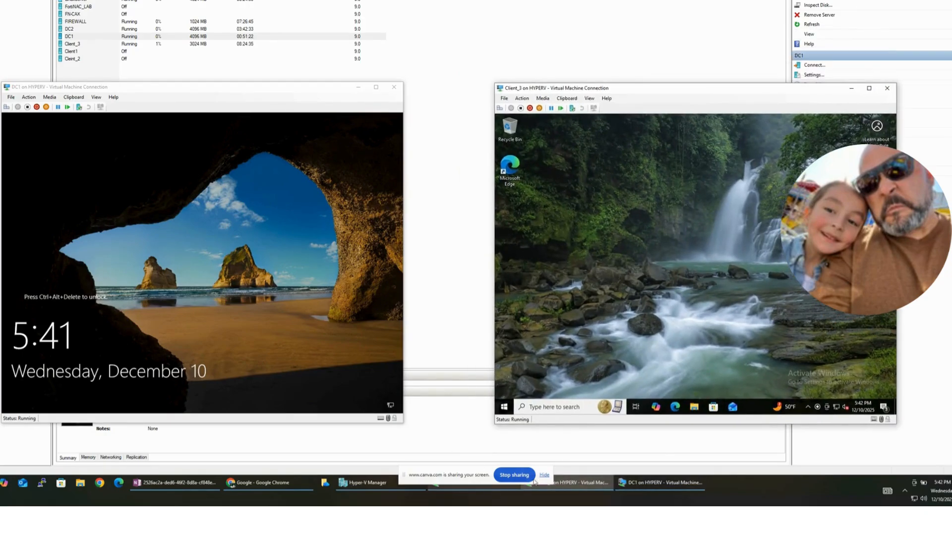
{"action": "mouse_move", "coordinate": [500, 486]}
{"action": "left_click", "coordinate": [471, 485]}
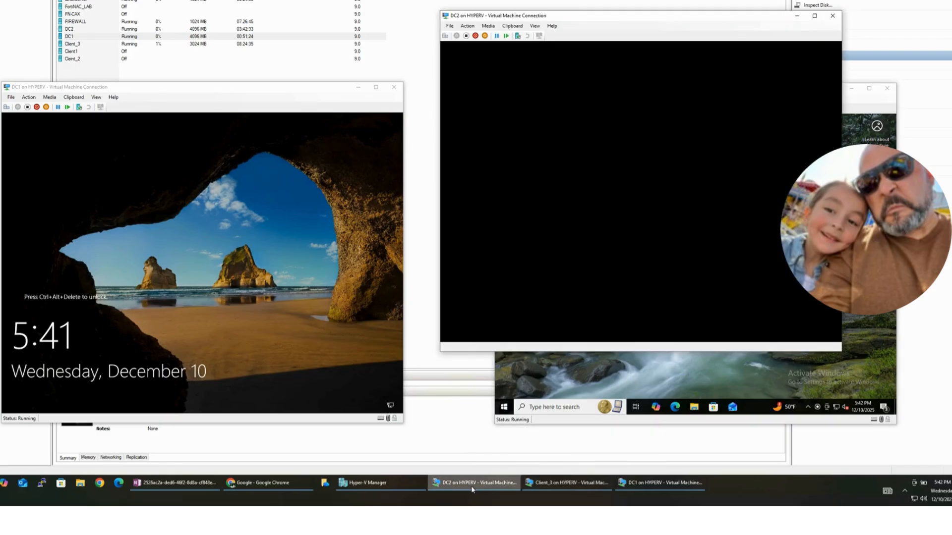
{"action": "left_click_drag", "start_coordinate": [581, 15], "coordinate": [611, 74]}
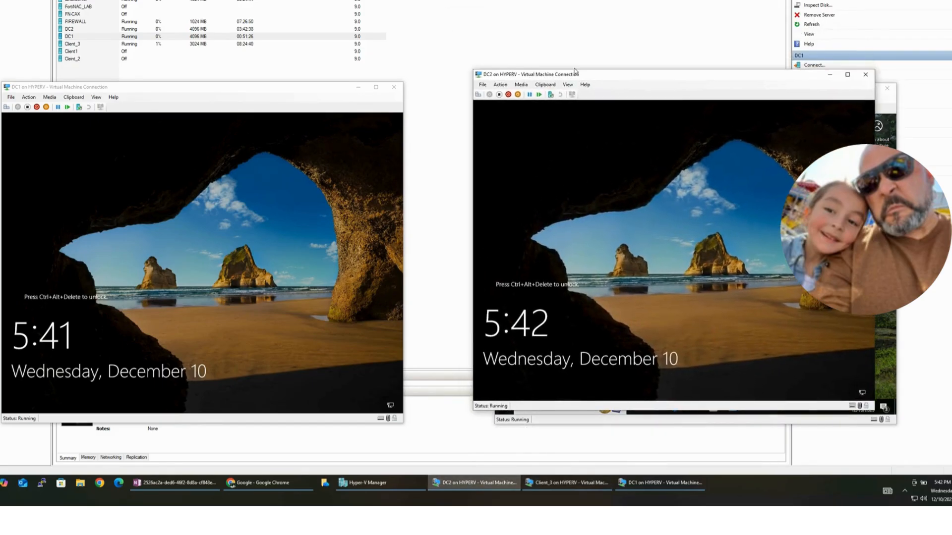
{"action": "left_click_drag", "start_coordinate": [288, 87], "coordinate": [319, 77]}
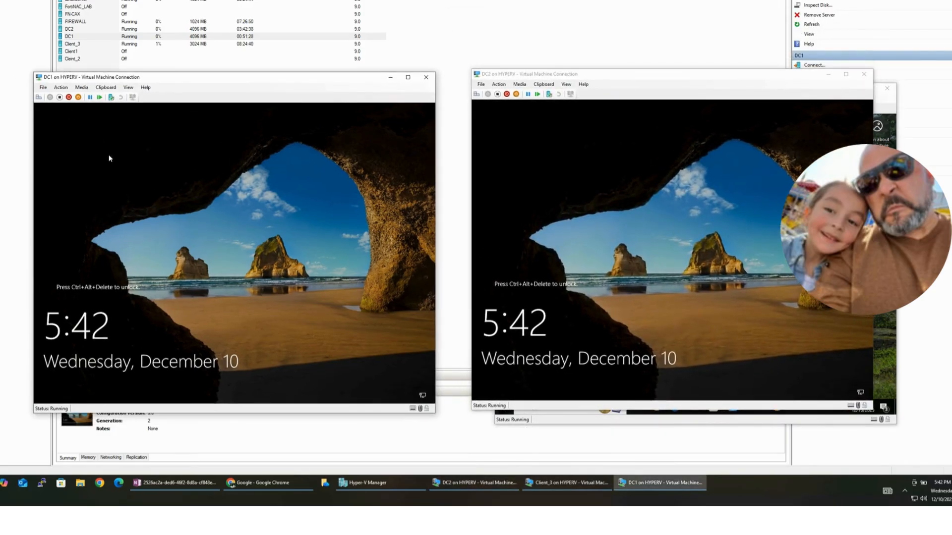
- Unlock the DC1 virtual machine and sign in to the Administrator account with its password
{"action": "left_click", "coordinate": [61, 87]}
{"action": "left_click", "coordinate": [75, 99]}
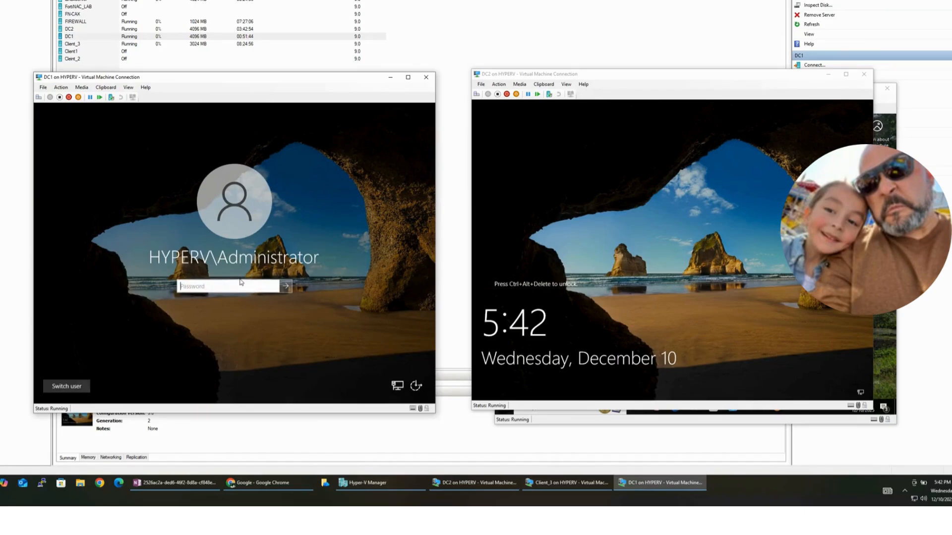
{"action": "type", "text": "********"}
{"action": "left_click", "coordinate": [290, 290]}
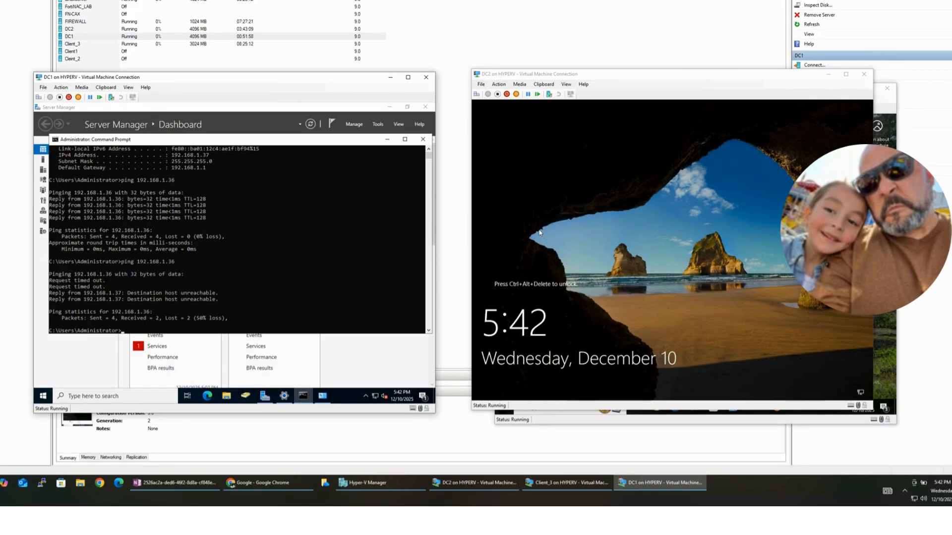
- Clear the old output from DC1's Command Prompt with the cls command
{"action": "left_click", "coordinate": [240, 268]}
{"action": "scroll", "coordinate": [267, 308], "scroll_direction": "down", "scroll_amount": 2}
{"action": "type", "text": "clear"}
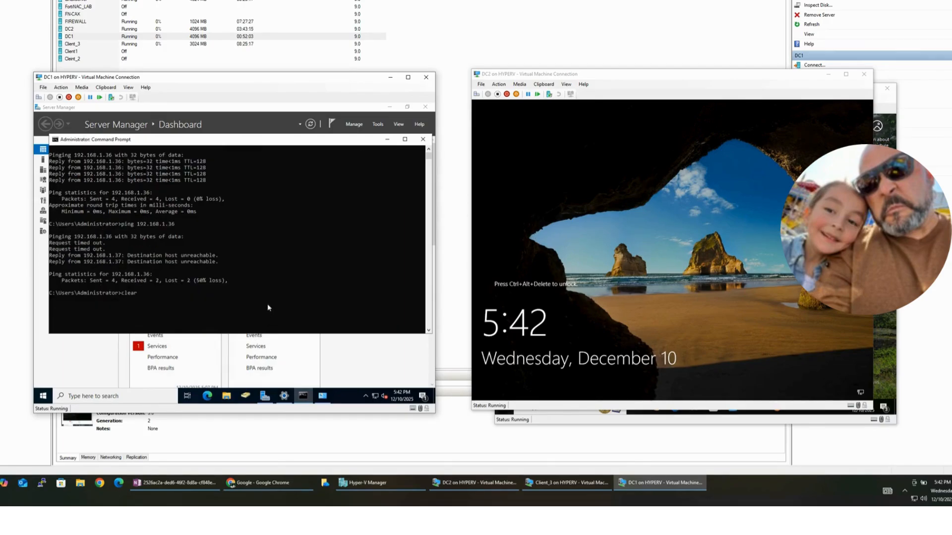
{"action": "key", "text": "Return"}
{"action": "type", "text": "cls"}
{"action": "key", "text": "Return"}
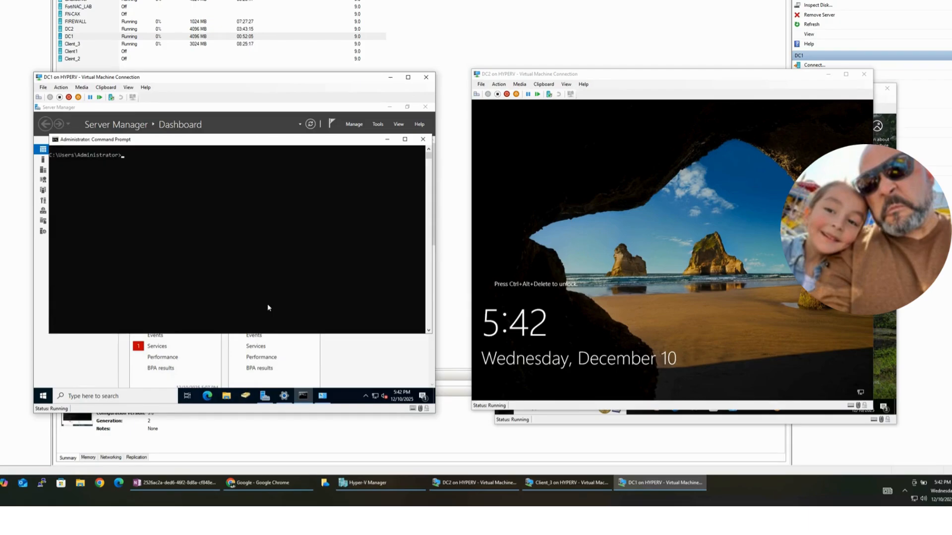
- Minimize Server Manager on DC1 and maximize its Command Prompt window
{"action": "left_click", "coordinate": [390, 107]}
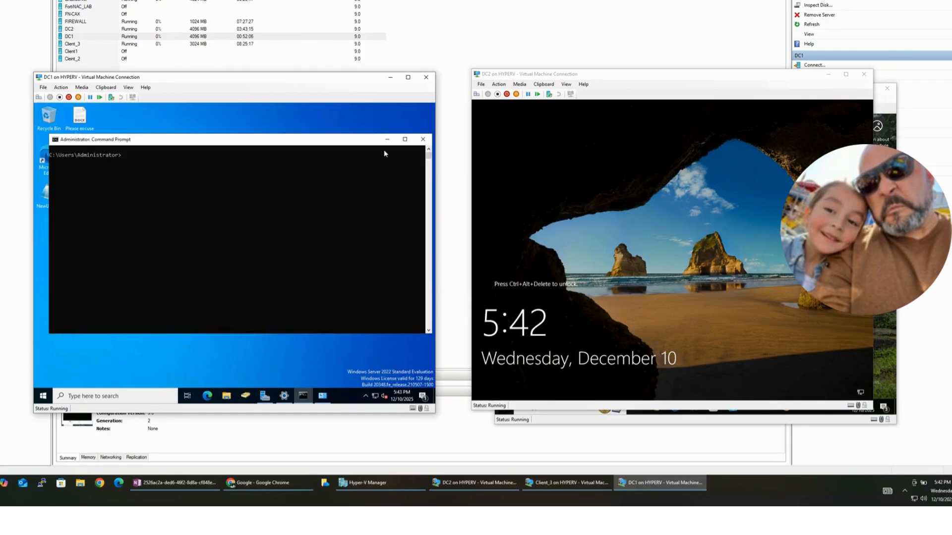
{"action": "left_click", "coordinate": [405, 140]}
{"action": "left_click", "coordinate": [231, 164]}
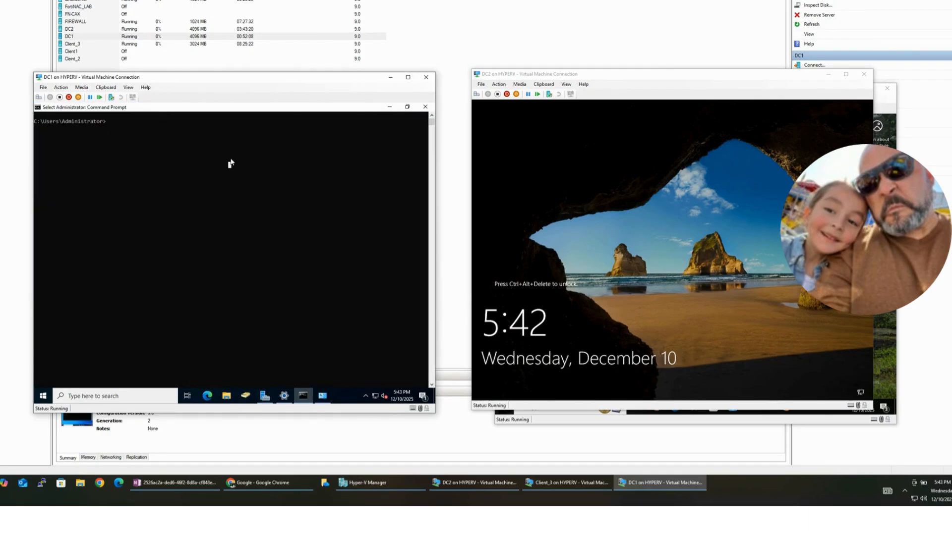
- Run ipconfig in DC1's Command Prompt to display its network configuration
{"action": "type", "text": "ipconi"}
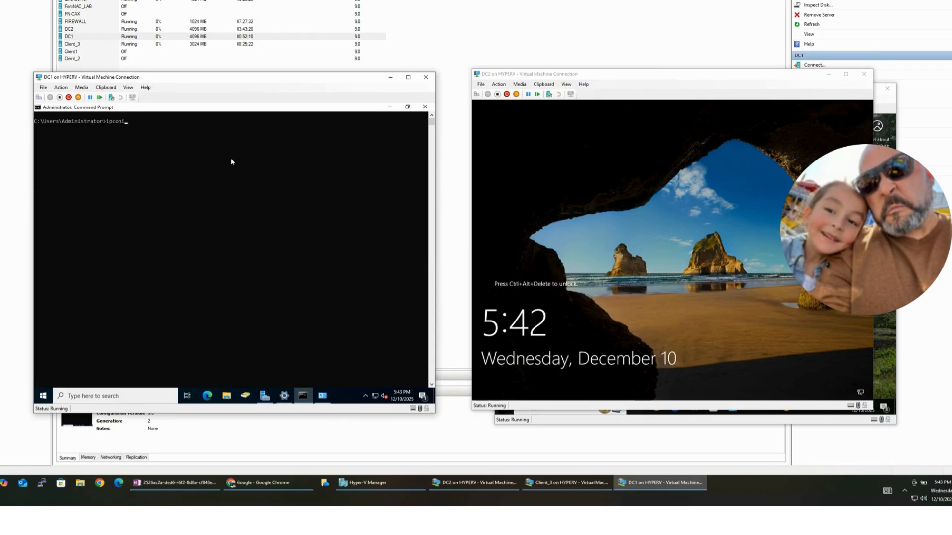
{"action": "type", "text": "ffdig"}
{"action": "key", "text": "Return"}
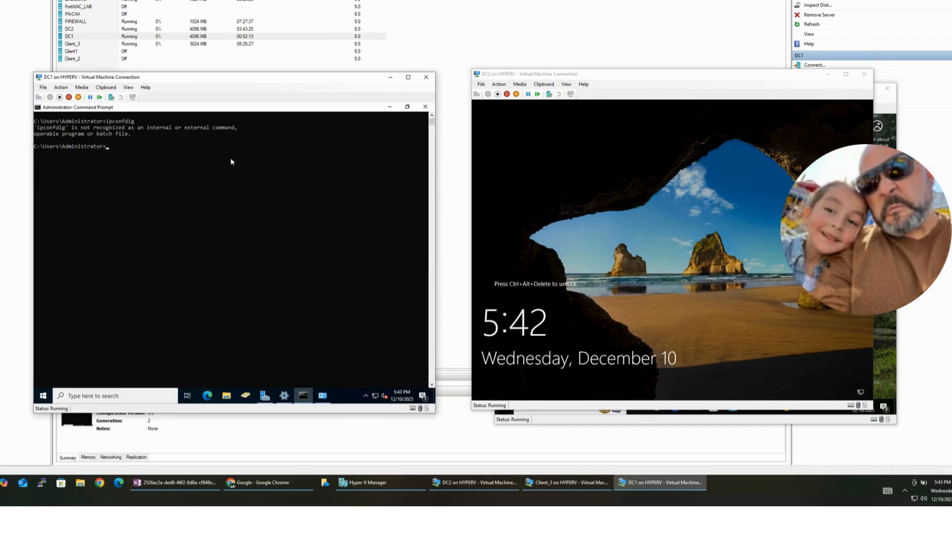
{"action": "type", "text": "ipconfdig"}
{"action": "type", "text": "ig"}
{"action": "key", "text": "Return"}
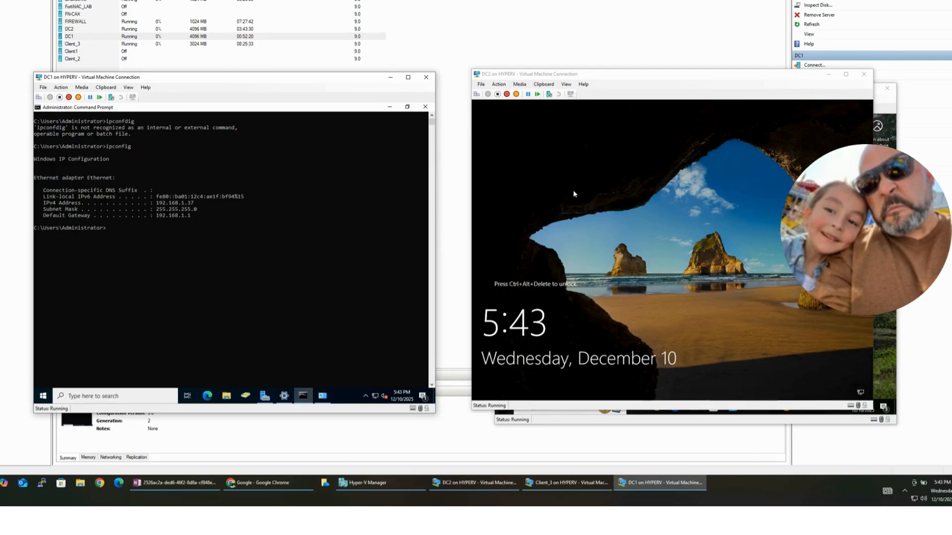
- Unlock the DC2 virtual machine and sign in to the Administrator account with its password
{"action": "left_click", "coordinate": [587, 145]}
{"action": "left_click", "coordinate": [498, 84]}
{"action": "left_click", "coordinate": [516, 98]}
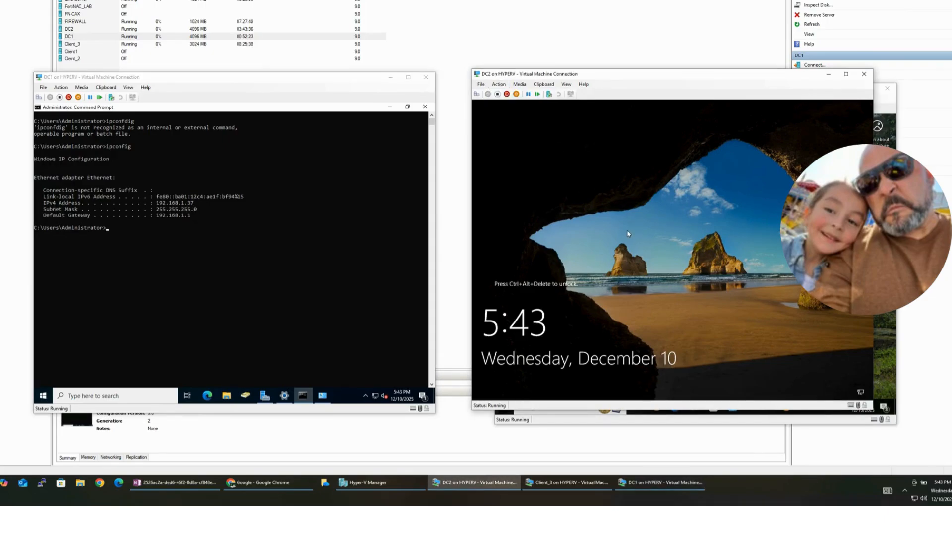
{"action": "left_click", "coordinate": [499, 84]}
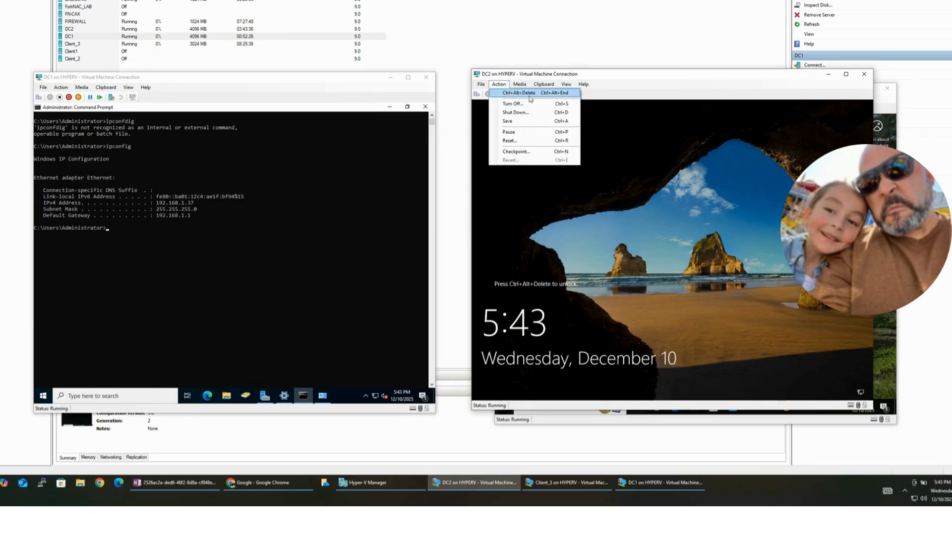
{"action": "left_click", "coordinate": [526, 93]}
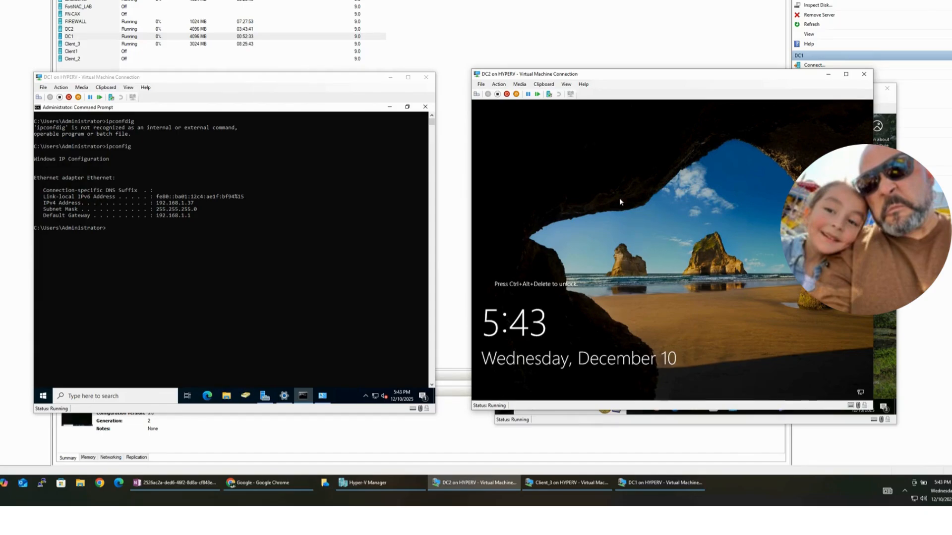
{"action": "left_click", "coordinate": [499, 84]}
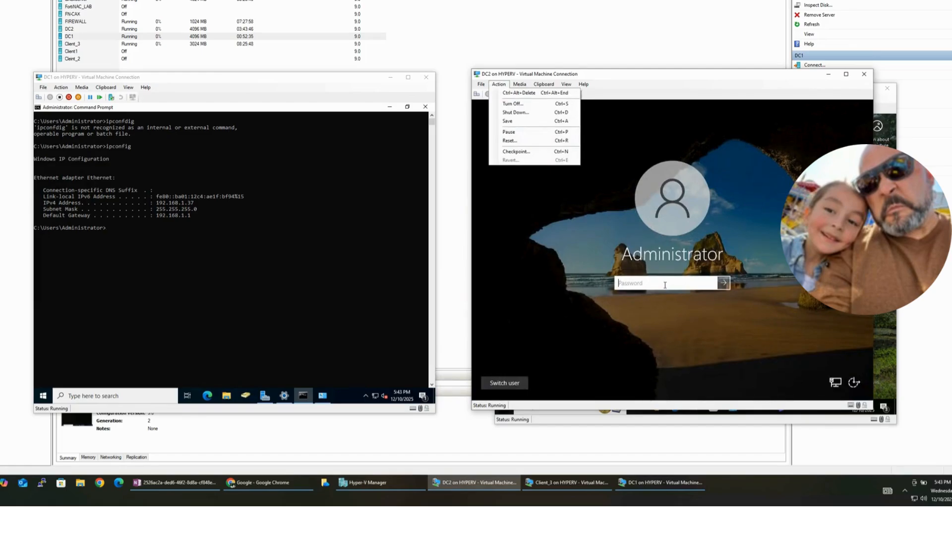
{"action": "type", "text": "*********"}
{"action": "key", "text": "Return"}
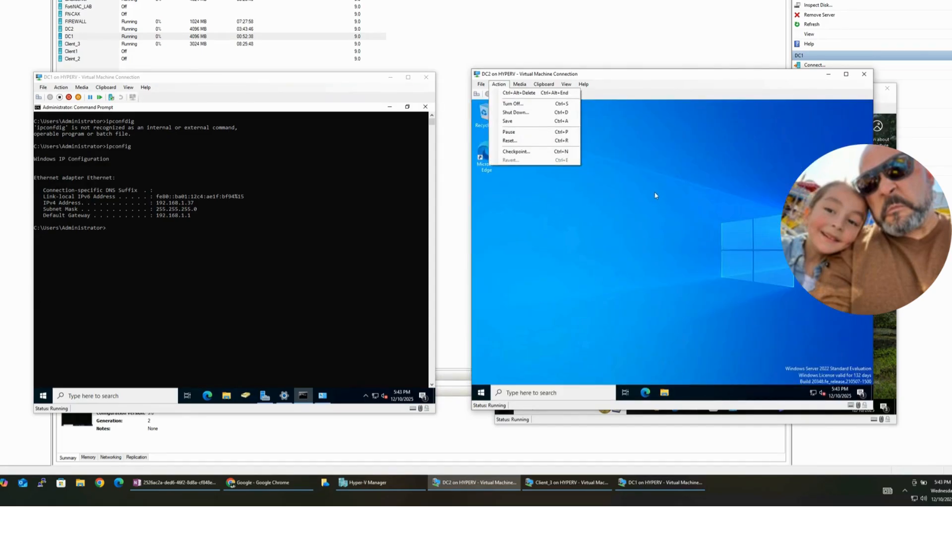
{"action": "left_click", "coordinate": [653, 85]}
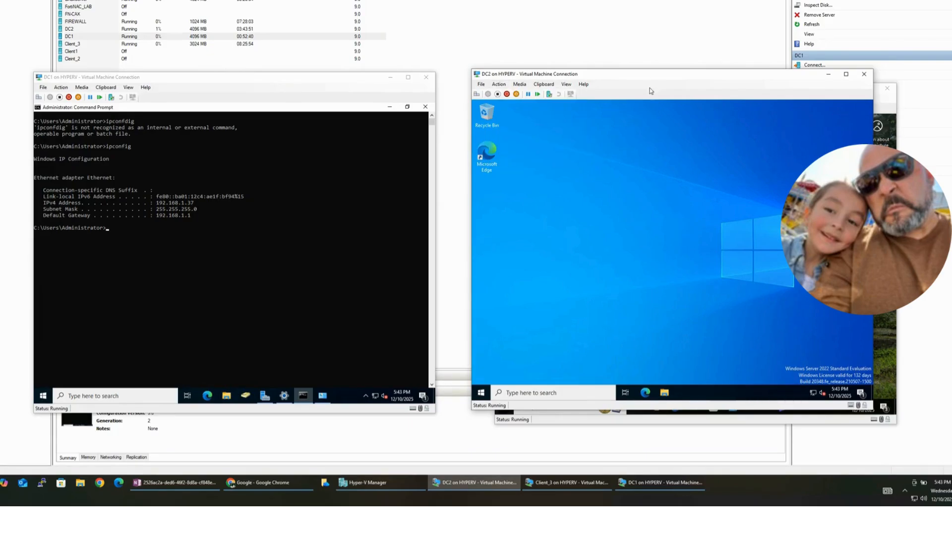
- Find and open Command Prompt on DC2 and maximize its window
{"action": "left_click", "coordinate": [561, 391]}
{"action": "type", "text": "cmed"}
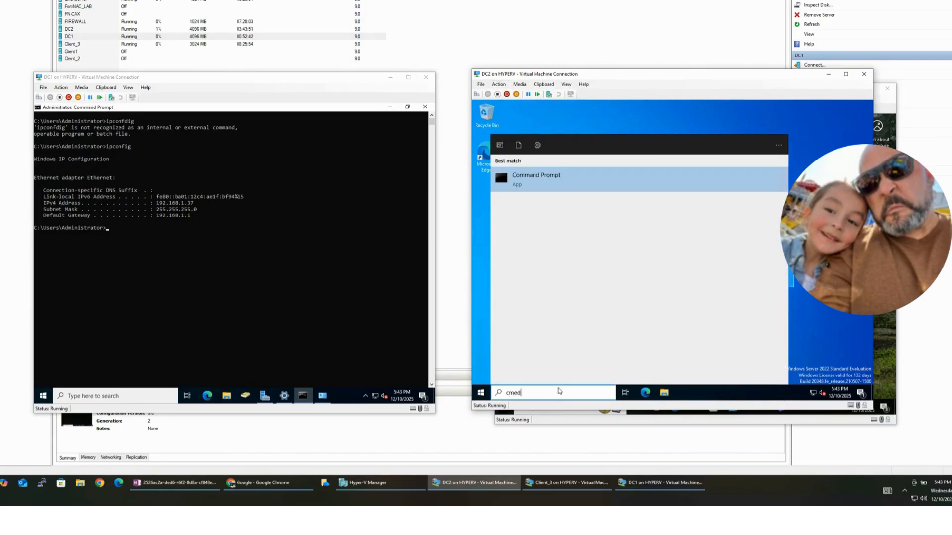
{"action": "left_click", "coordinate": [542, 180]}
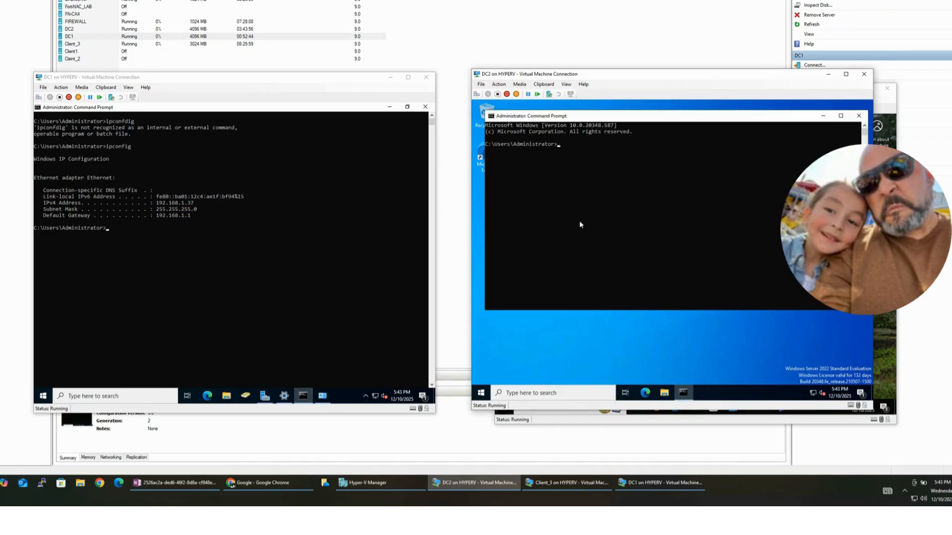
{"action": "left_click", "coordinate": [841, 116]}
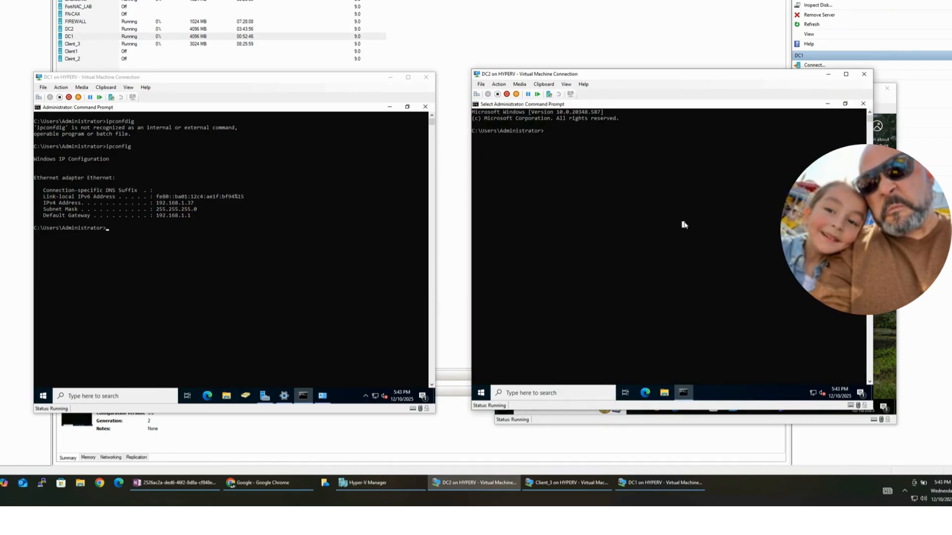
- Run ipconfig in DC2's Command Prompt to display its network configuration
{"action": "type", "text": "ipconfdig"}
{"action": "key", "text": "Return"}
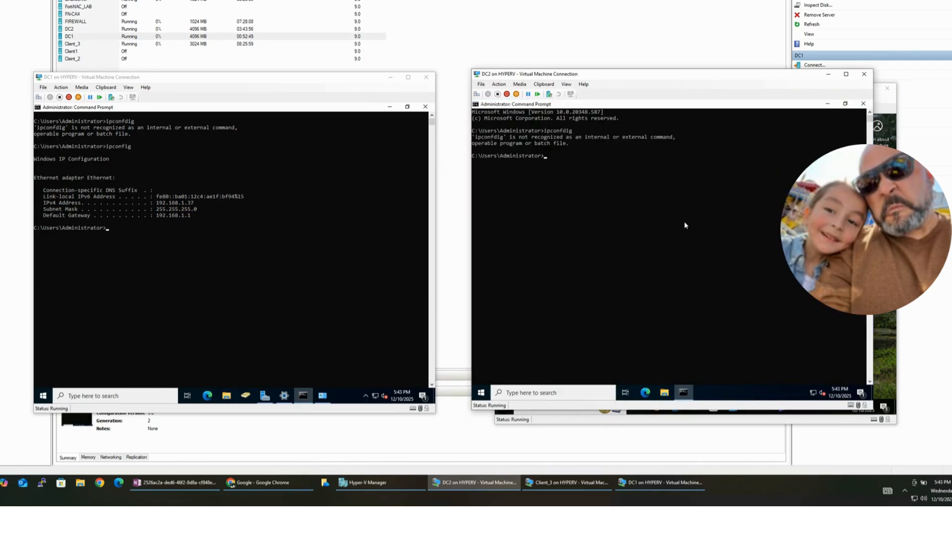
{"action": "key", "text": "Up"}
{"action": "key", "text": "BackSpace"}
{"action": "key", "text": "BackSpace"}
{"action": "key", "text": "BackSpace"}
{"action": "type", "text": "iog"}
{"action": "key", "text": "Return"}
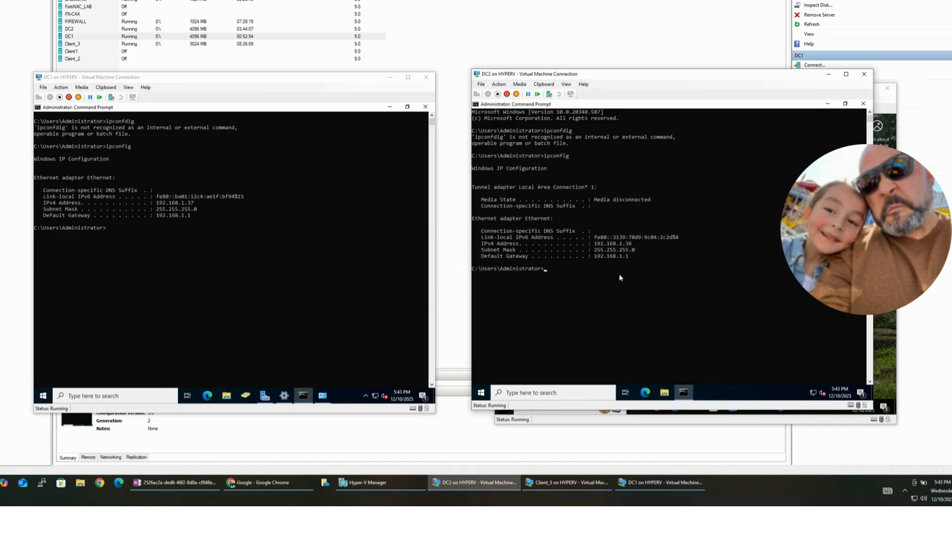
- Enlarge the text in the Command Prompt windows of both DC2 and DC1
{"action": "scroll", "coordinate": [655, 257], "scroll_direction": "up", "scroll_amount": 2, "text": "ctrl"}
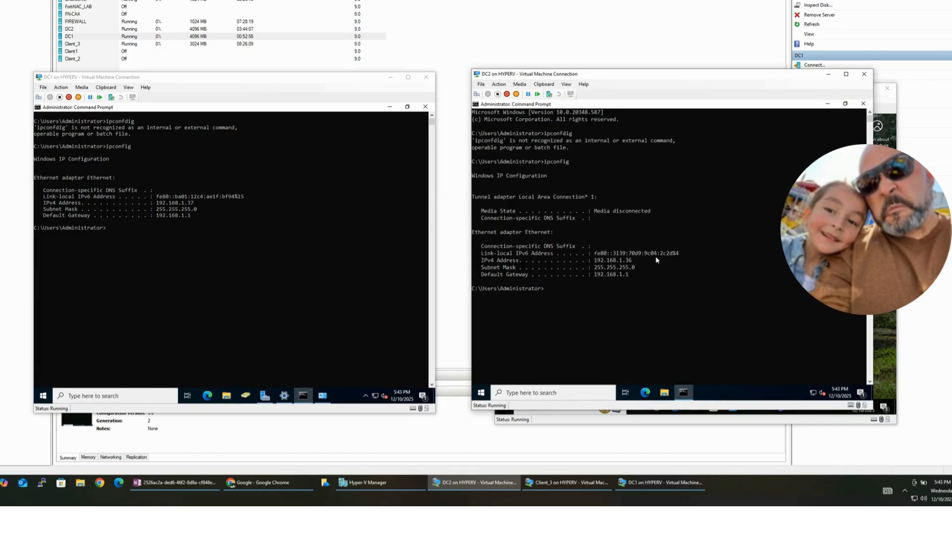
{"action": "left_click", "coordinate": [229, 258]}
{"action": "scroll", "coordinate": [228, 258], "scroll_direction": "up", "scroll_amount": 2, "text": "ctrl"}
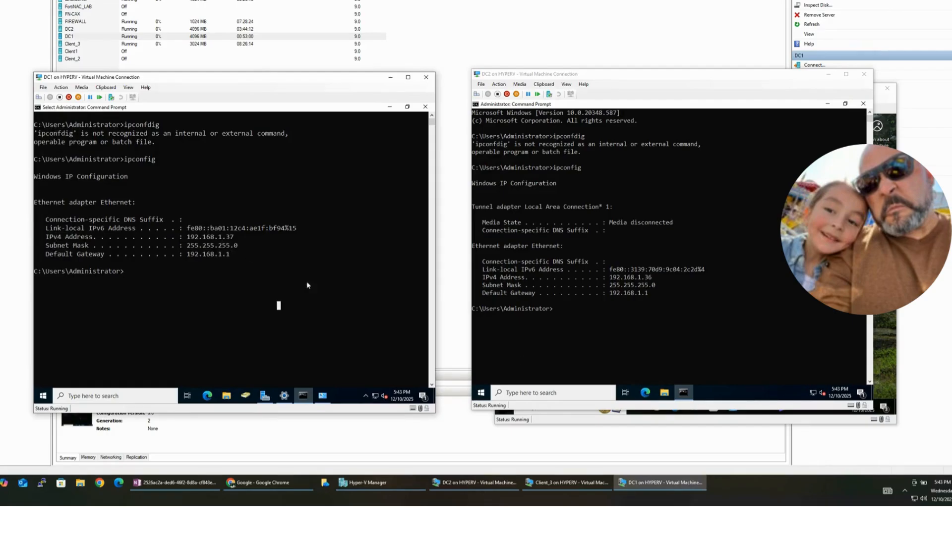
- Return to Hyper-V Manager and clear the virtual machine selection
{"action": "mouse_move", "coordinate": [235, 488]}
{"action": "right_click", "coordinate": [72, 38]}
{"action": "left_click", "coordinate": [313, 236]}
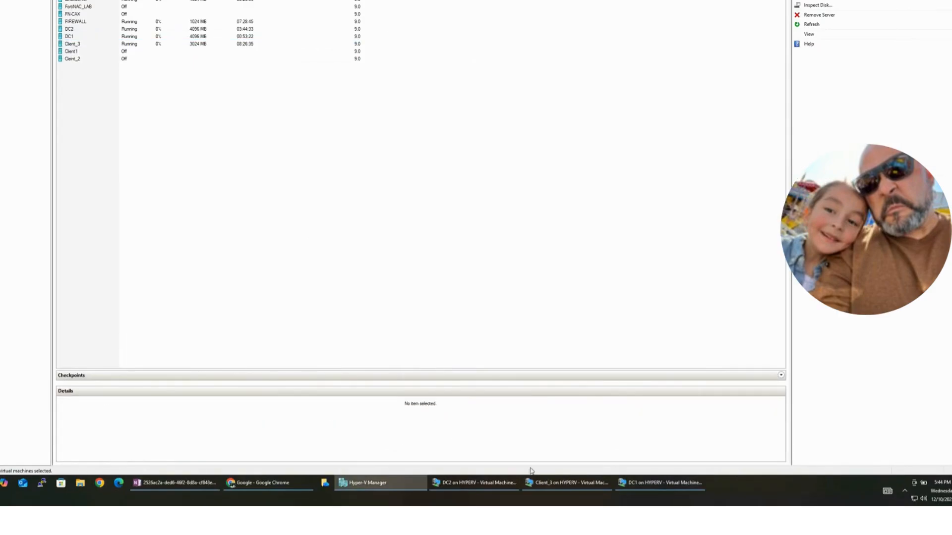
- Bring the Client_3, DC2 and DC1 connections into view and ping DC1 at 192.168.1.37 from DC2's Command Prompt
{"action": "left_click", "coordinate": [555, 483]}
{"action": "left_click", "coordinate": [498, 483]}
{"action": "left_click", "coordinate": [631, 484]}
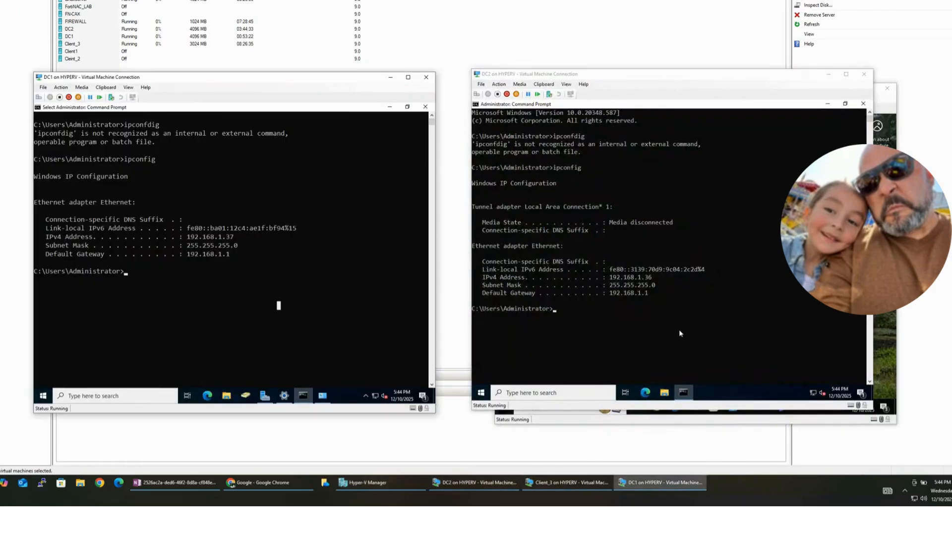
{"action": "left_click", "coordinate": [664, 309]}
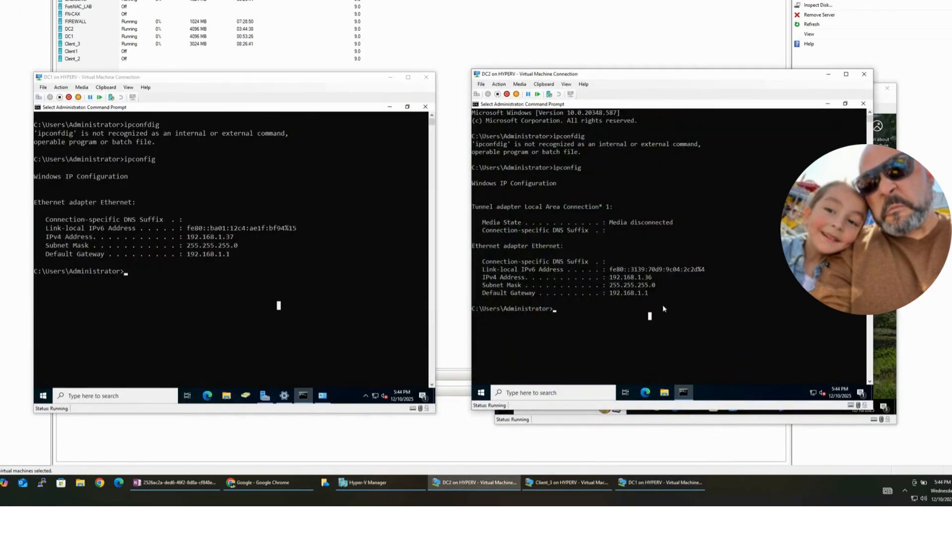
{"action": "type", "text": "ping  1092.168.1.37"}
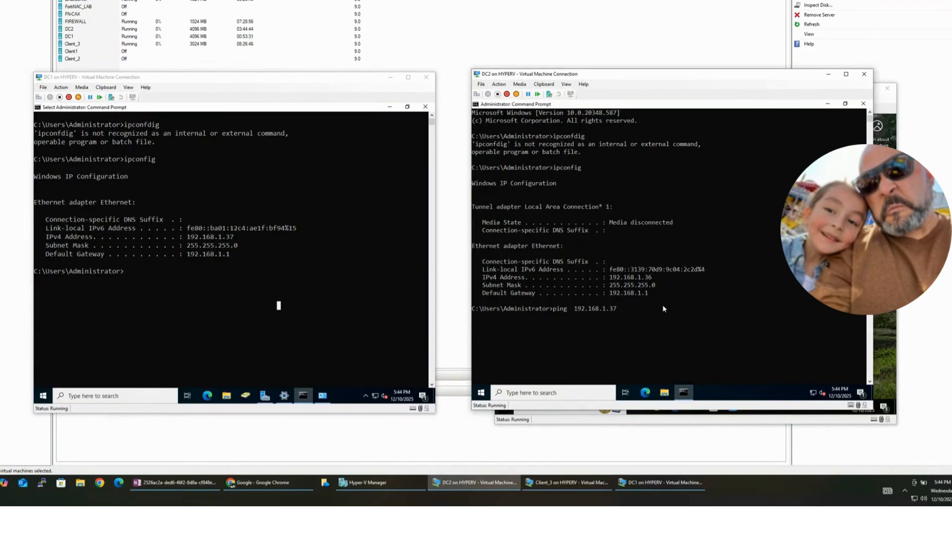
{"action": "key", "text": "Return"}
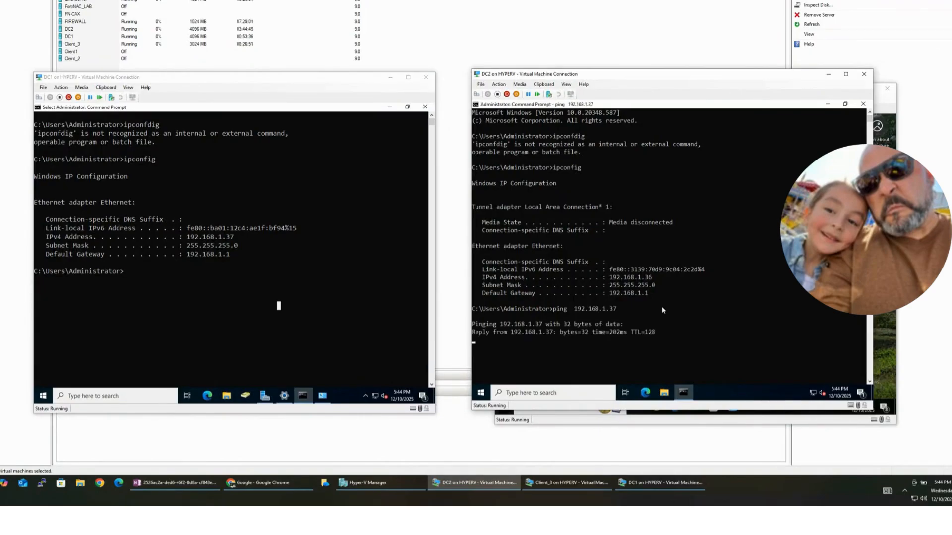
- Ping DC2 at 192.168.1.36 from DC1's Command Prompt
{"action": "left_click", "coordinate": [148, 323]}
{"action": "type", "text": "opin"}
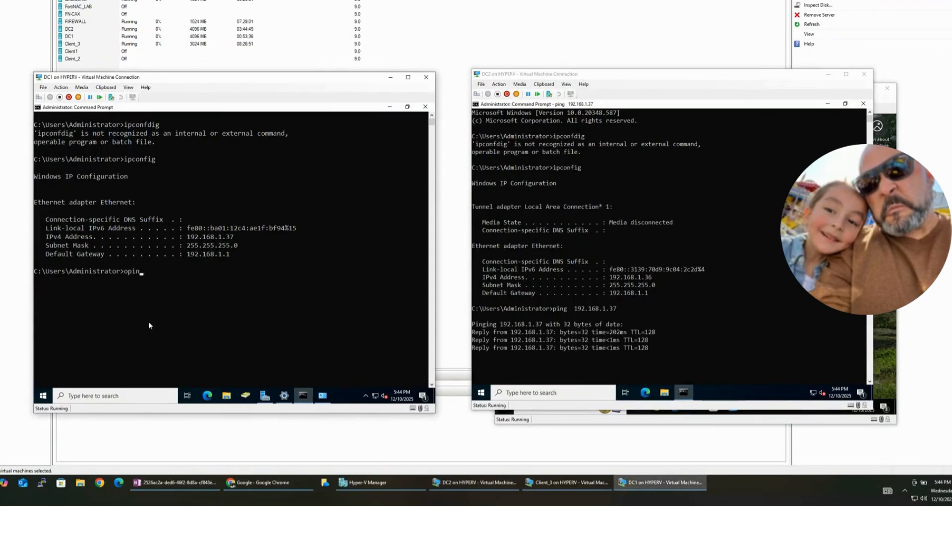
{"action": "key", "text": "BackSpace"}
{"action": "key", "text": "BackSpace"}
{"action": "key", "text": "BackSpace"}
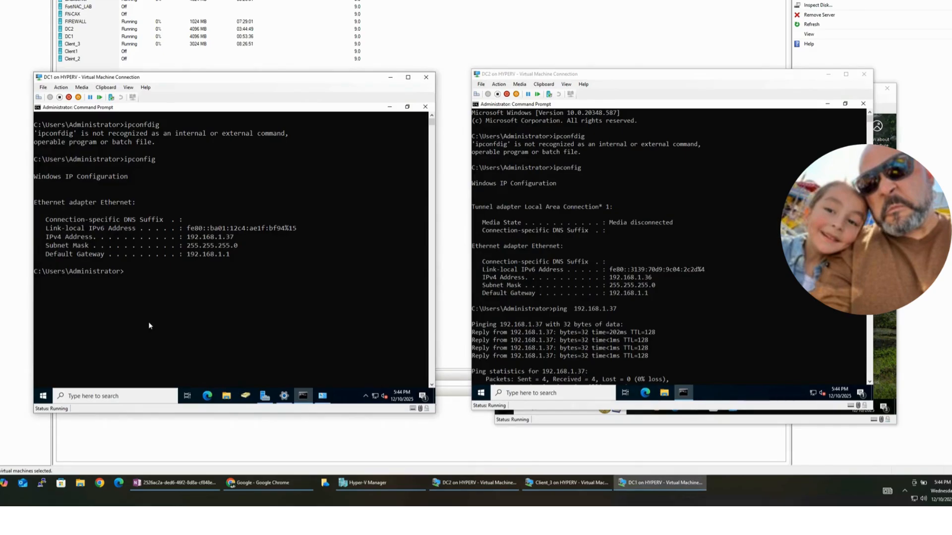
{"action": "type", "text": "ping 192.168."}
{"action": "type", "text": "1.36"}
{"action": "key", "text": "Return"}
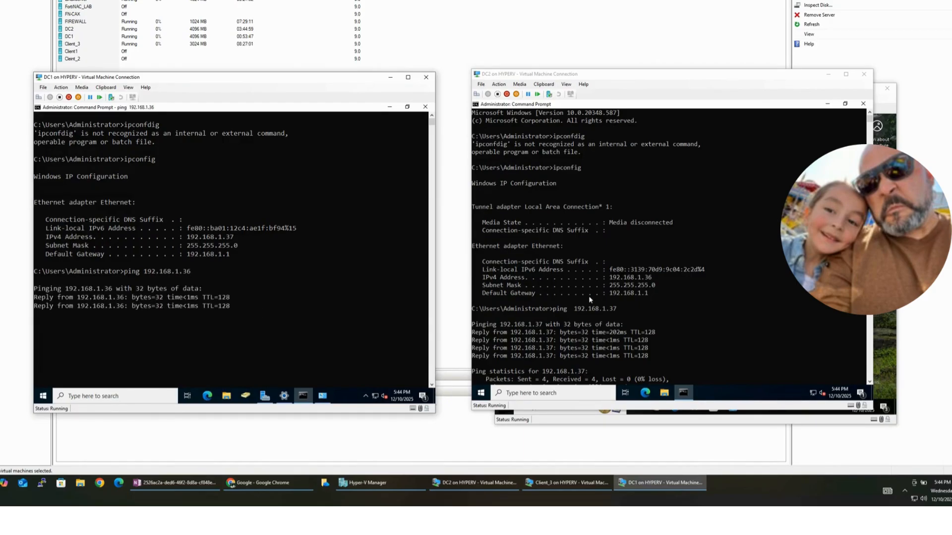
- Move the DC2 and DC1 connection windows up and bring the Client_3 connection to the front
{"action": "left_click_drag", "start_coordinate": [636, 77], "coordinate": [600, 12]}
{"action": "left_click", "coordinate": [311, 84]}
{"action": "left_click_drag", "start_coordinate": [311, 83], "coordinate": [302, 0]}
{"action": "left_click", "coordinate": [867, 173]}
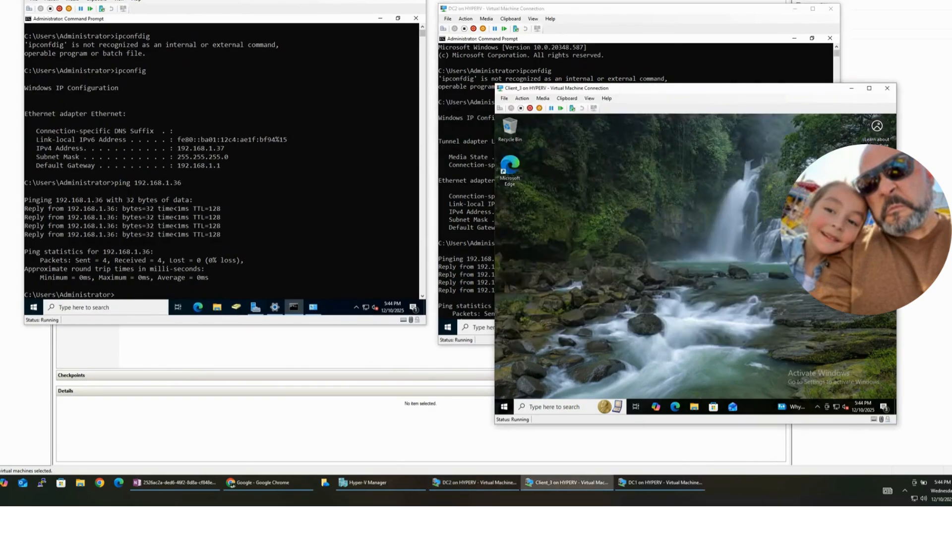
- Open Command Prompt on Client_3 and leave the virtual machine's security options screen
{"action": "left_click", "coordinate": [522, 99]}
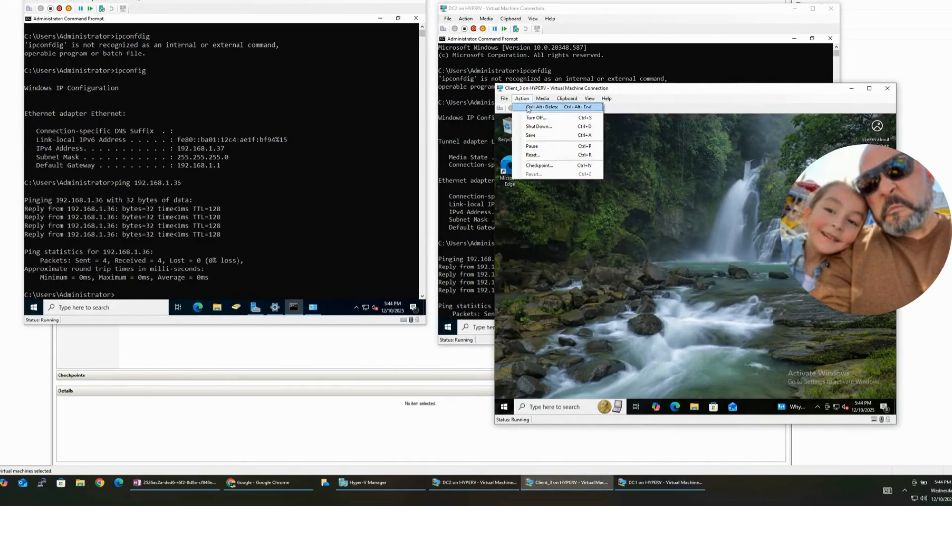
{"action": "left_click", "coordinate": [526, 107]}
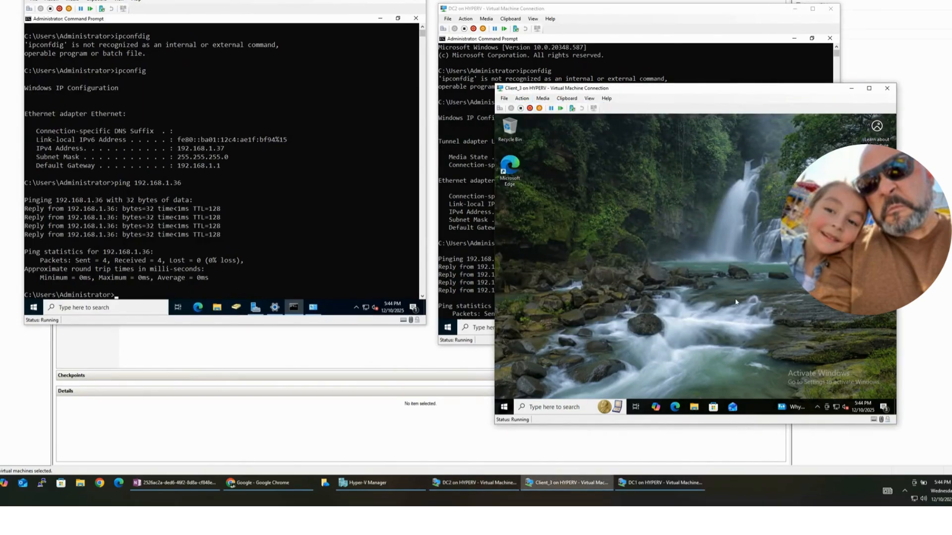
{"action": "left_click", "coordinate": [569, 411]}
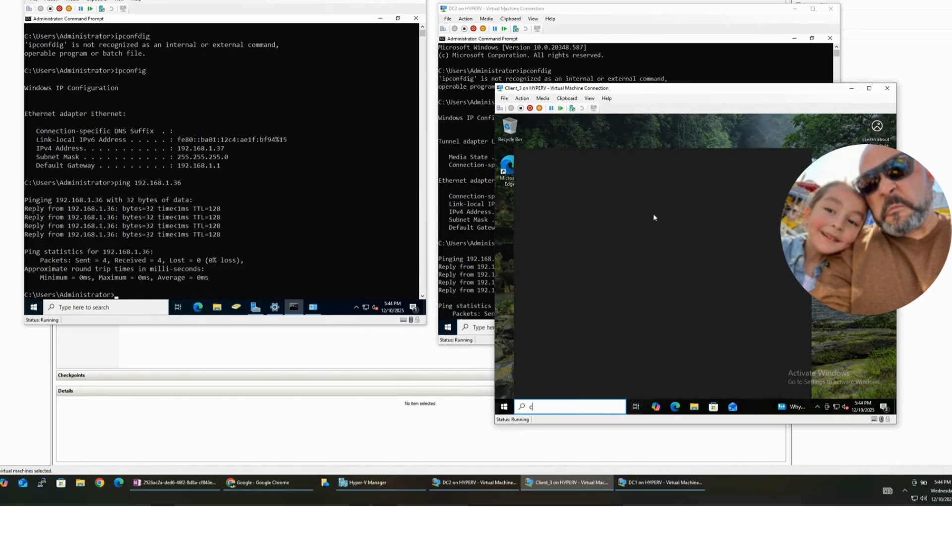
{"action": "type", "text": "cmd"}
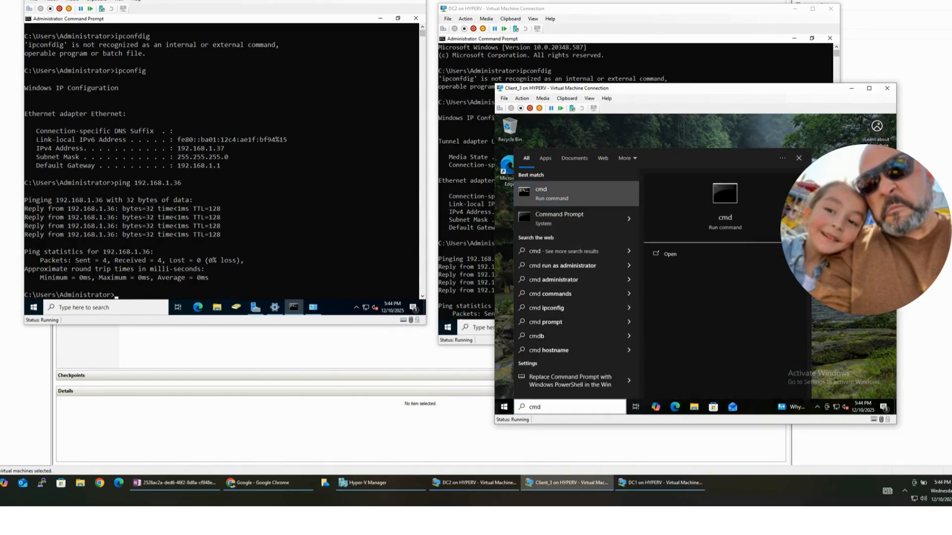
{"action": "key", "text": "Return"}
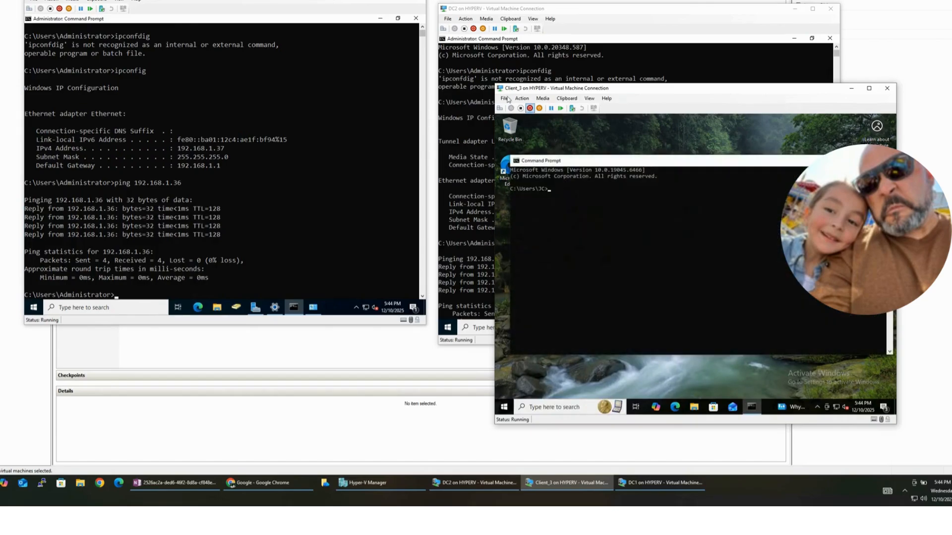
{"action": "left_click", "coordinate": [500, 108]}
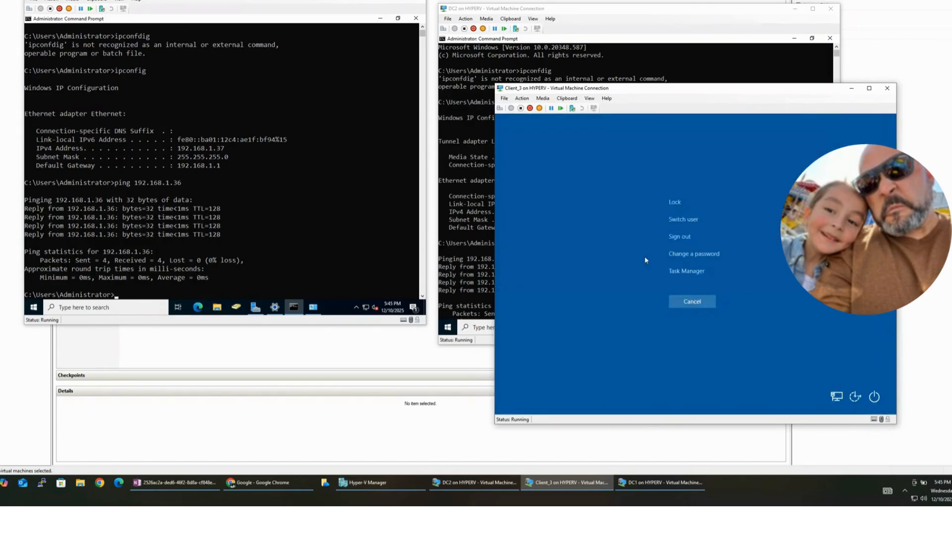
{"action": "left_click", "coordinate": [691, 307]}
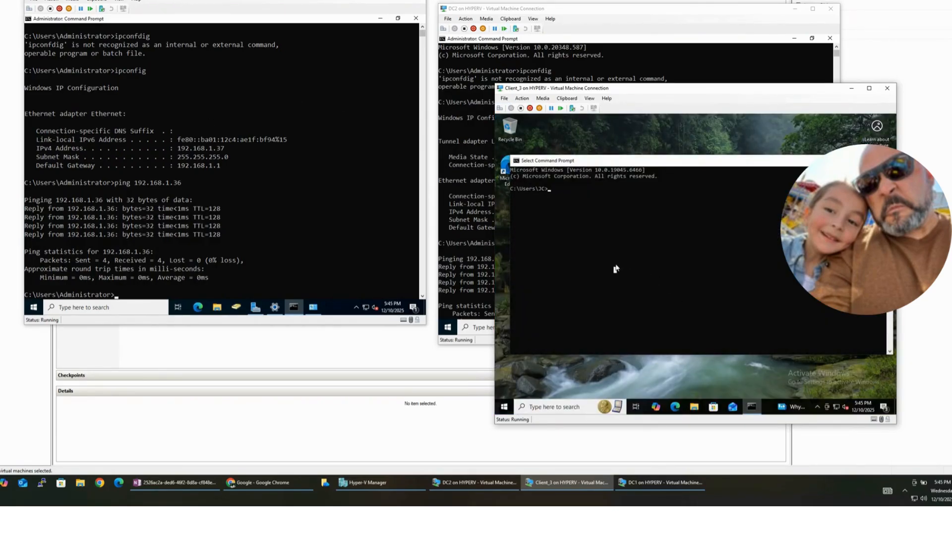
- Ping 192.168.1.36 and 192.168.1.37 from Client_3's Command Prompt, and lower its window on the Client_3 desktop
{"action": "type", "text": "ping 192.168.1.36"}
{"action": "key", "text": "Return"}
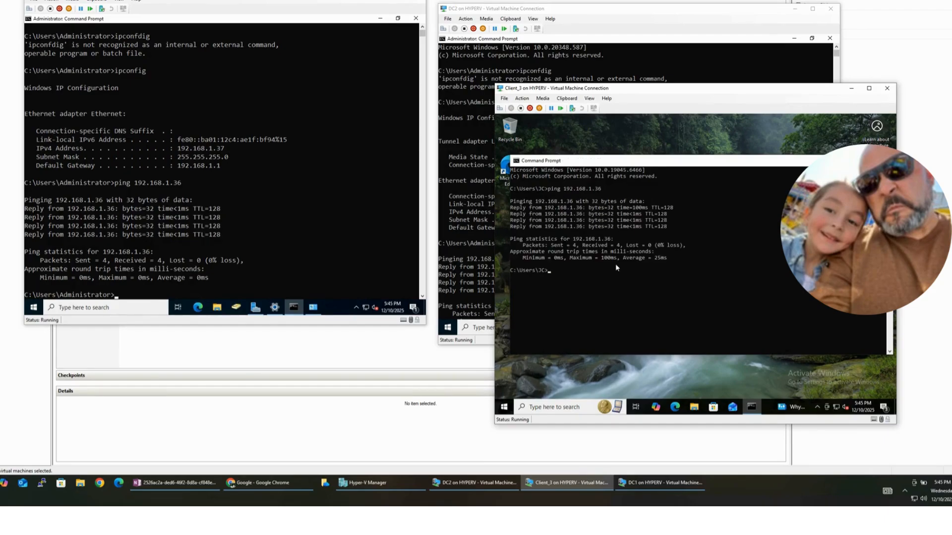
{"action": "key", "text": "Up"}
{"action": "type", "text": "7"}
{"action": "key", "text": "Return"}
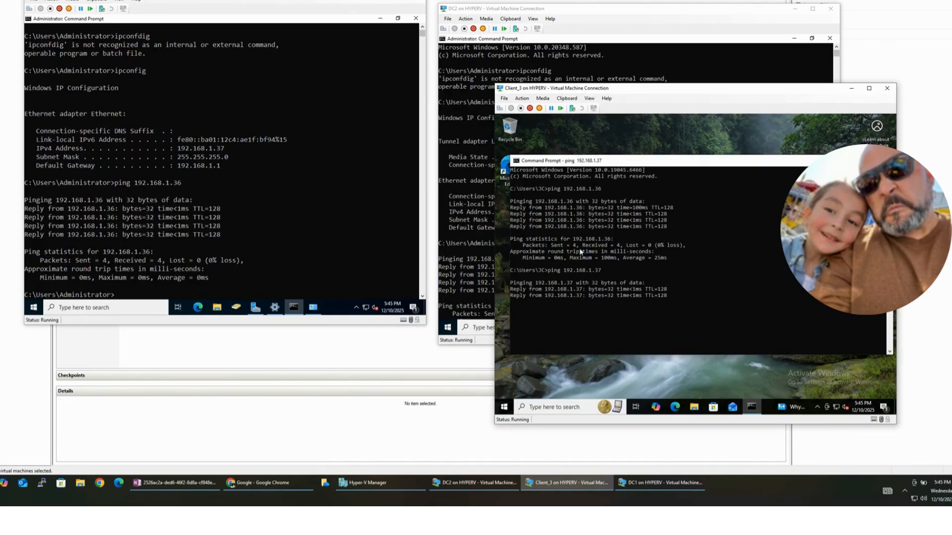
{"action": "left_click_drag", "start_coordinate": [643, 164], "coordinate": [634, 200]}
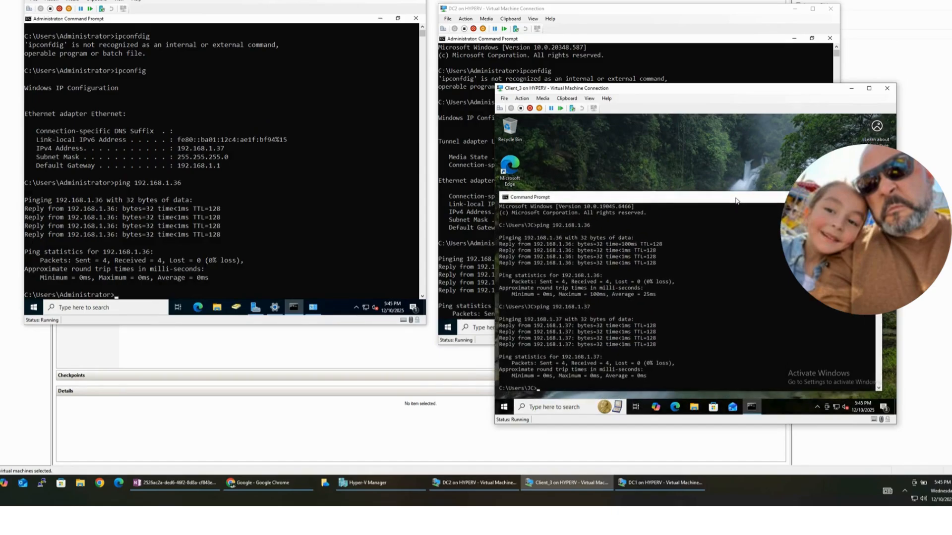
- Minimize the Client_3 connection and move the DC1 and DC2 windows down to uncover Hyper-V Manager's virtual machine list
{"action": "left_click", "coordinate": [851, 87]}
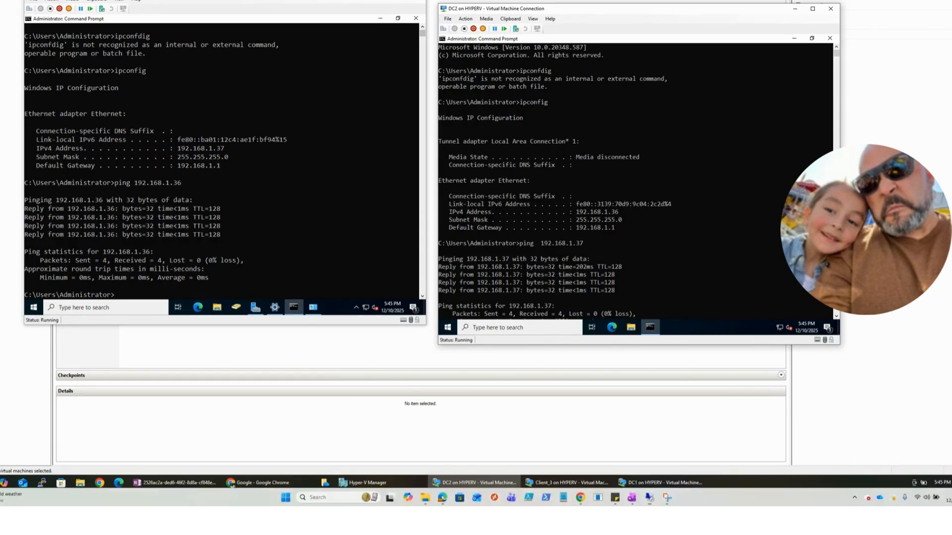
{"action": "left_click", "coordinate": [442, 498]}
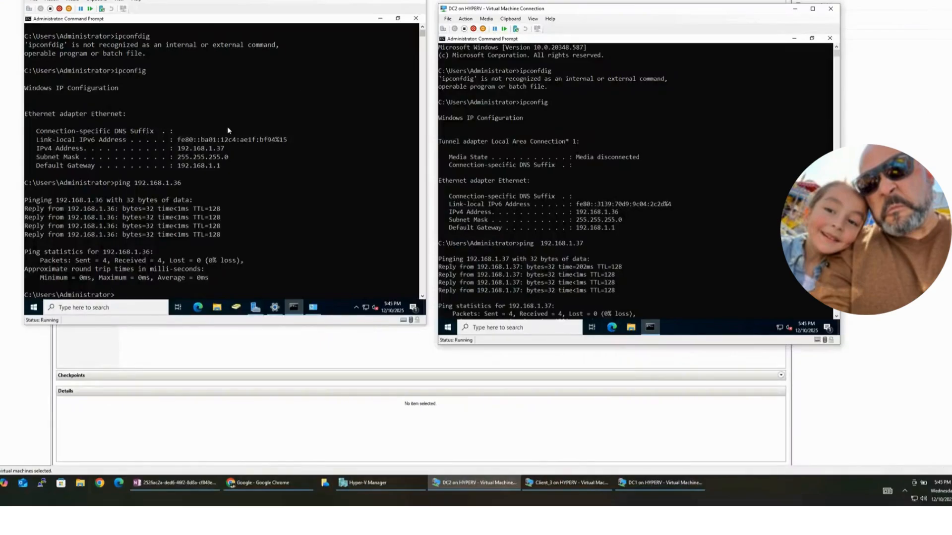
{"action": "left_click_drag", "start_coordinate": [277, 0], "coordinate": [281, 152]}
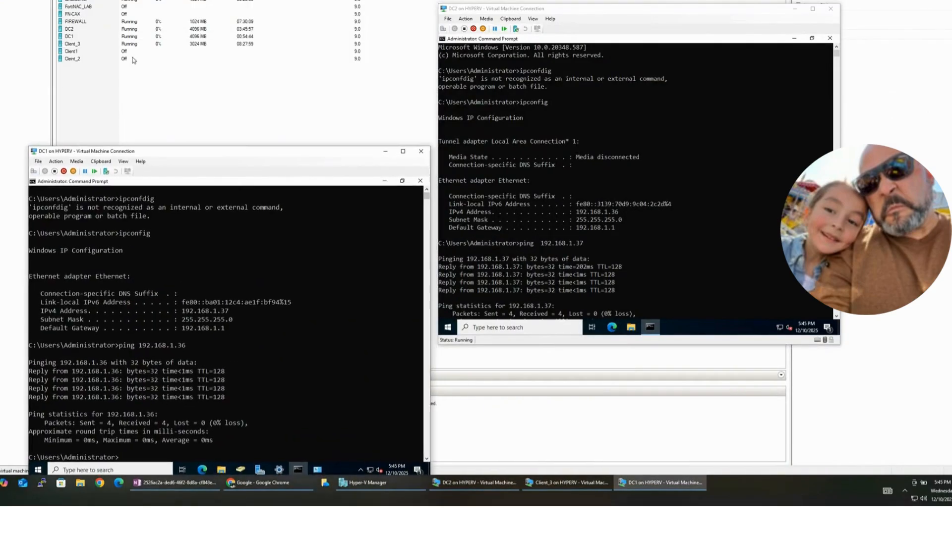
{"action": "left_click_drag", "start_coordinate": [611, 18], "coordinate": [671, 155]}
- Enable virtual LAN identification on DC1's network adapter with VLAN ID 20 and apply the settings
{"action": "left_click", "coordinate": [68, 38]}
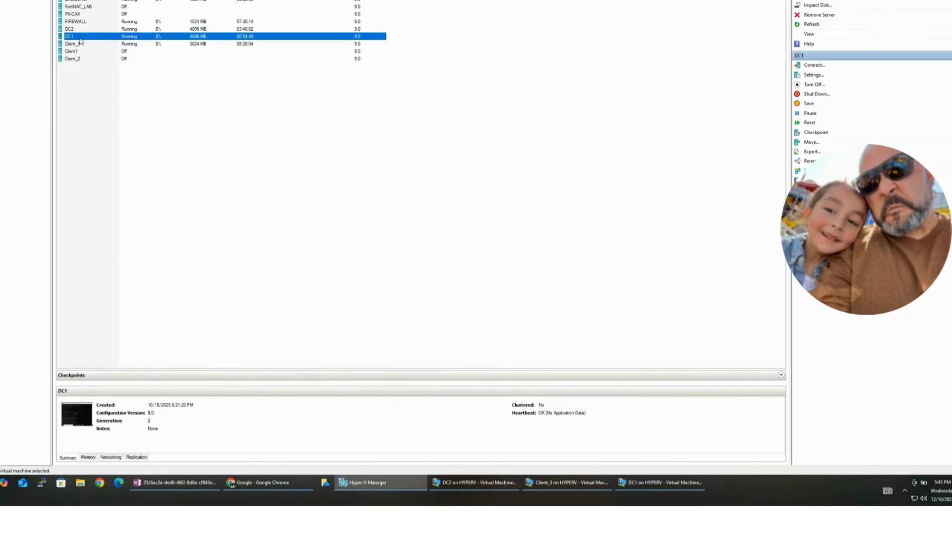
{"action": "right_click", "coordinate": [119, 37]}
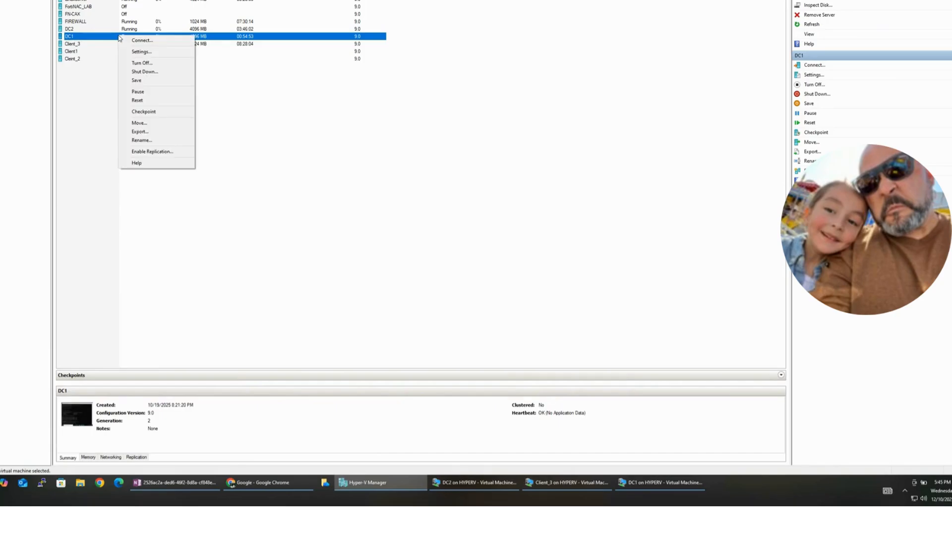
{"action": "left_click", "coordinate": [144, 52]}
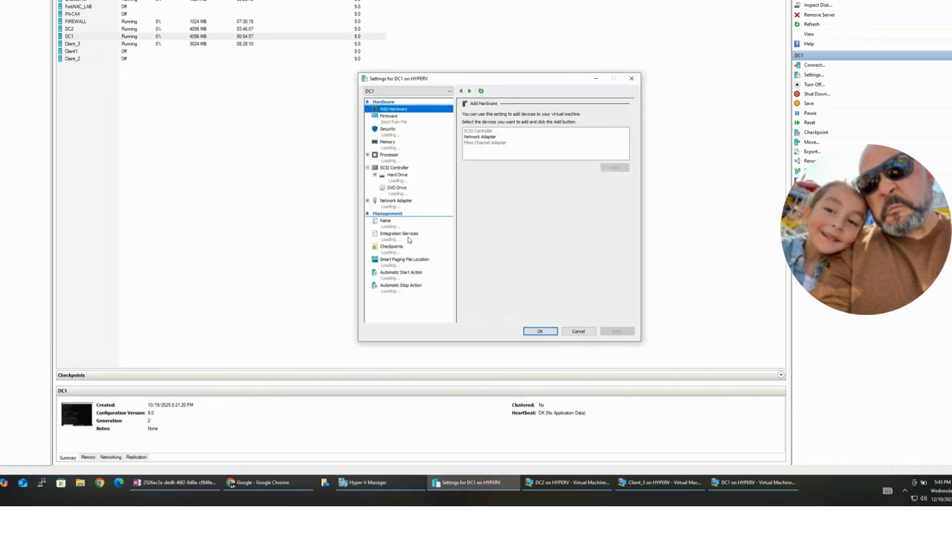
{"action": "left_click", "coordinate": [390, 204]}
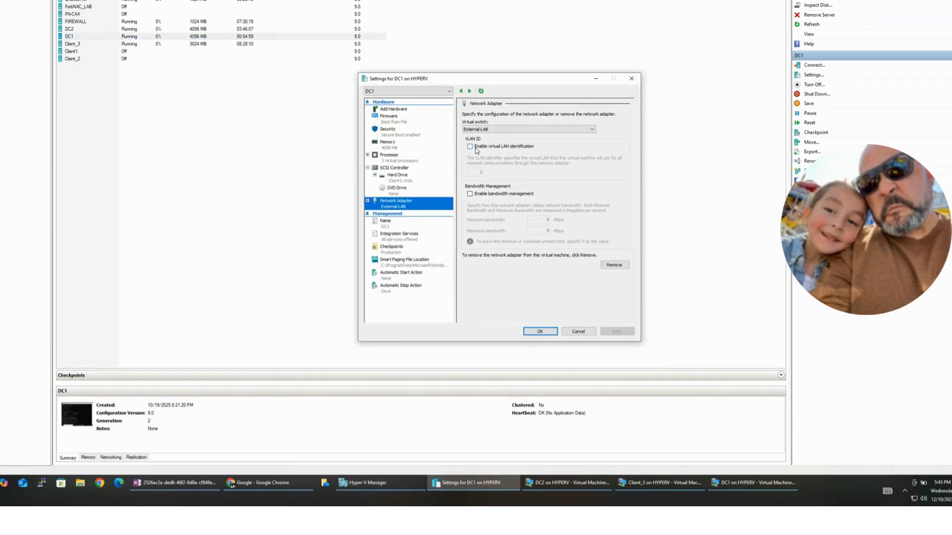
{"action": "left_click", "coordinate": [470, 146]}
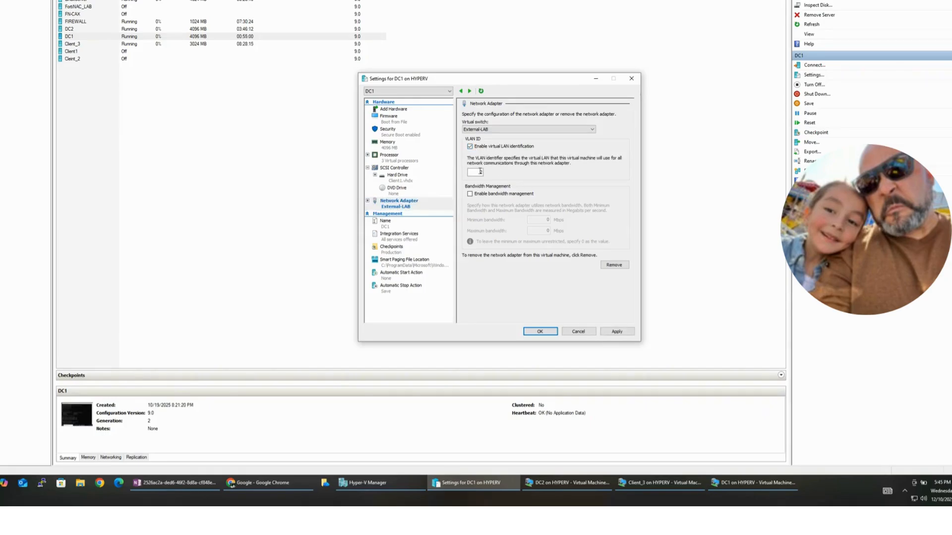
{"action": "left_click", "coordinate": [481, 171]}
{"action": "left_click", "coordinate": [617, 331]}
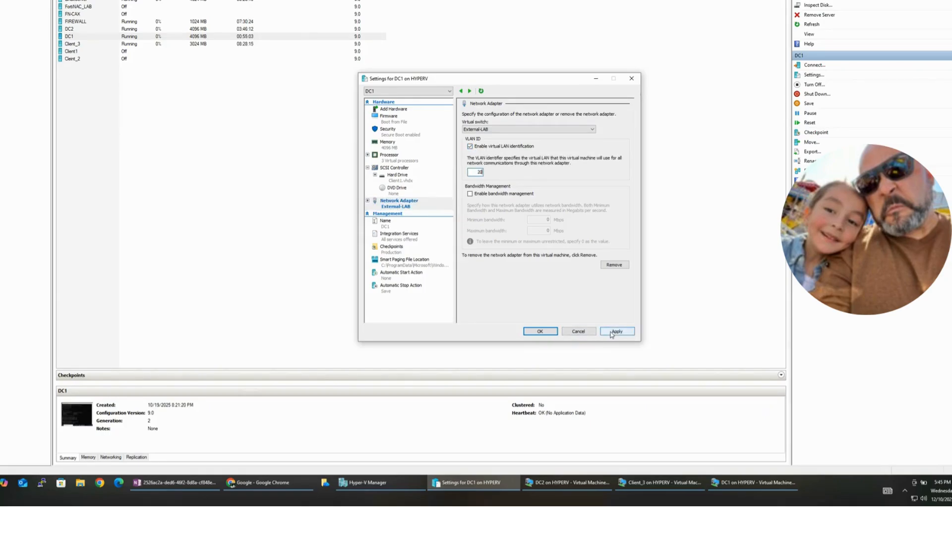
{"action": "left_click", "coordinate": [540, 332]}
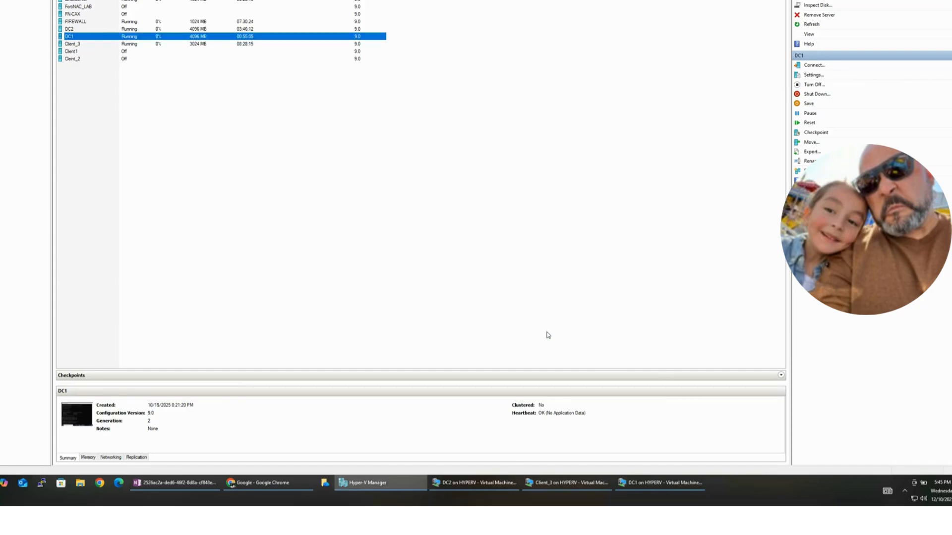
- Bring back the DC2 and DC1 connections and arrange their windows side by side
{"action": "left_click", "coordinate": [461, 482]}
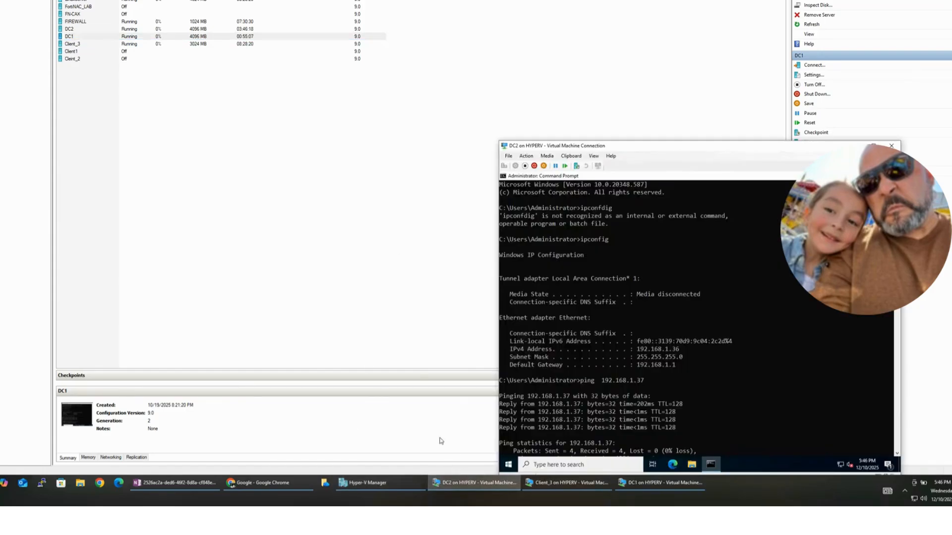
{"action": "left_click", "coordinate": [645, 490]}
{"action": "left_click_drag", "start_coordinate": [326, 160], "coordinate": [337, 50]}
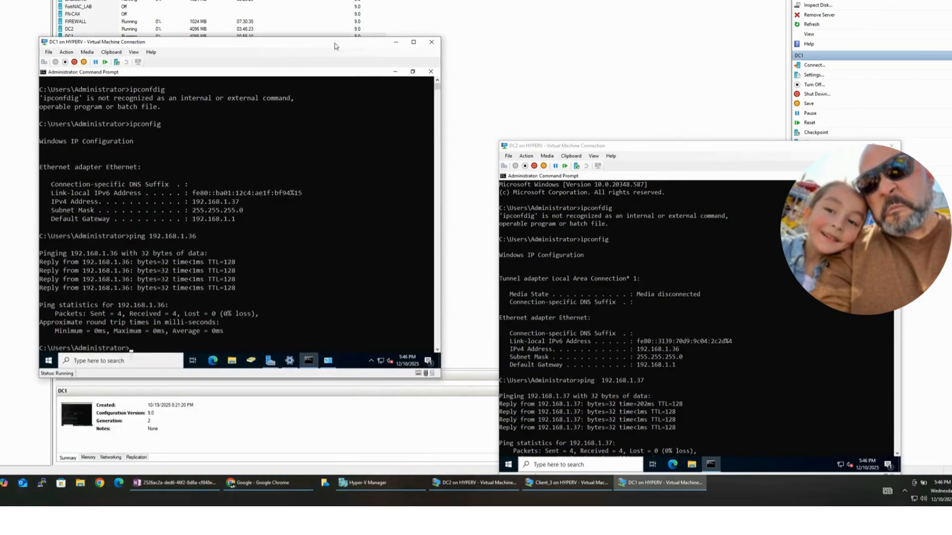
{"action": "left_click_drag", "start_coordinate": [683, 145], "coordinate": [678, 47]}
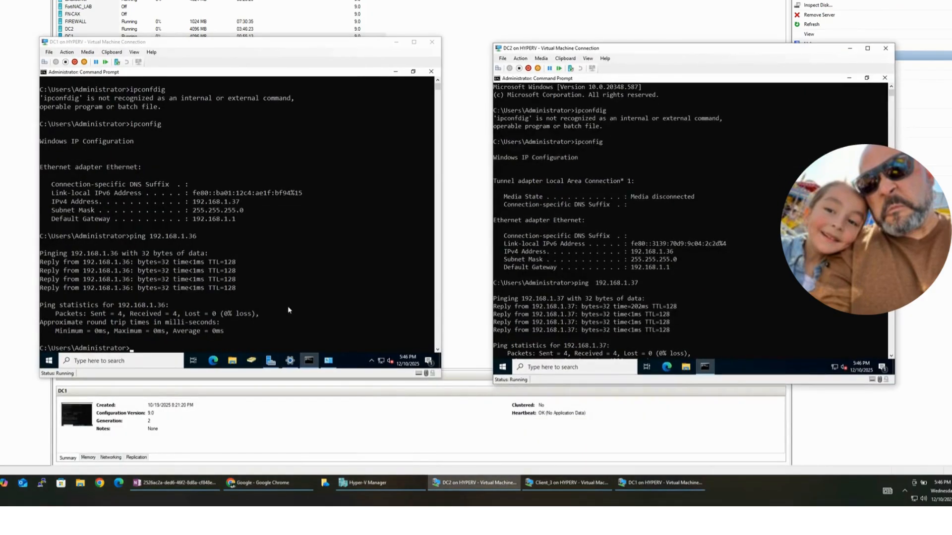
- Repeat the ping to 192.168.1.37 from DC2 to test connectivity with DC1 on its VLAN
{"action": "left_click", "coordinate": [741, 323]}
{"action": "scroll", "coordinate": [738, 322], "scroll_direction": "down", "scroll_amount": 2}
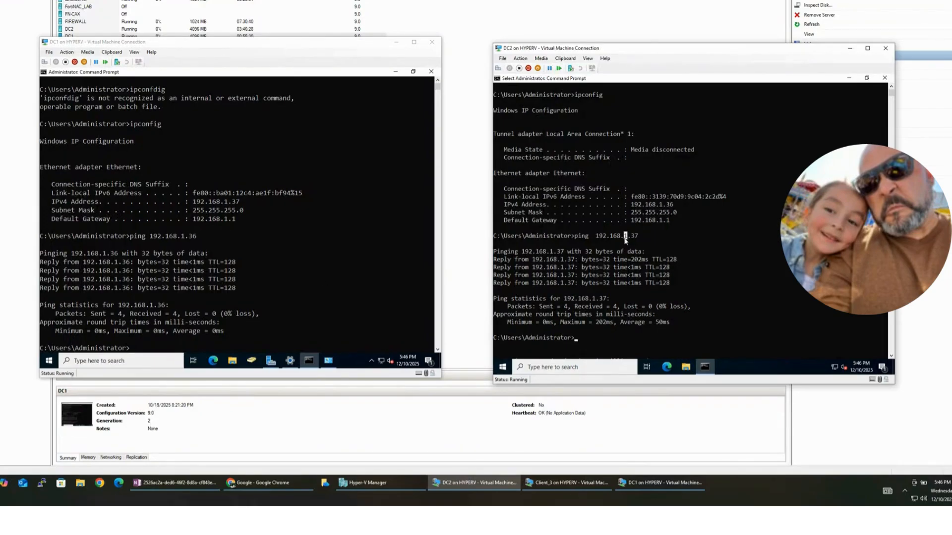
{"action": "key", "text": "Up"}
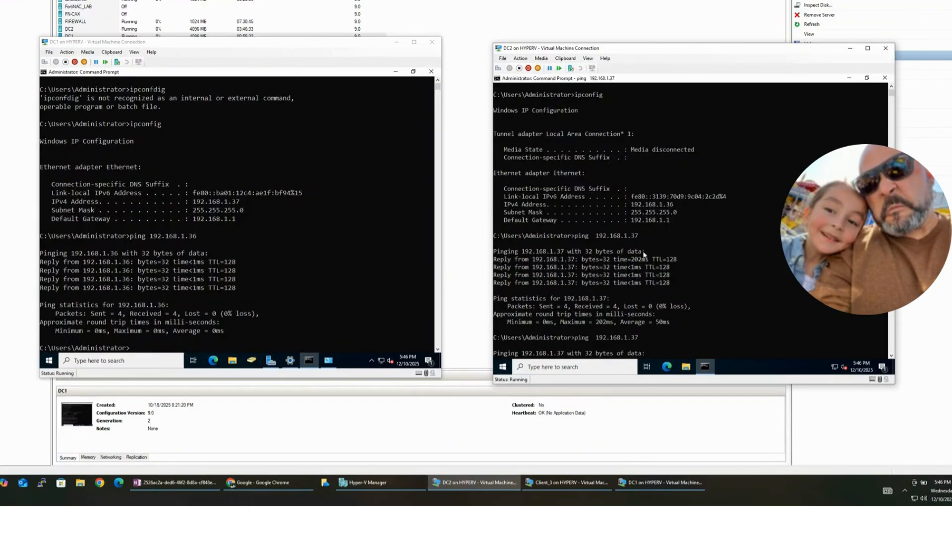
{"action": "key", "text": "Return"}
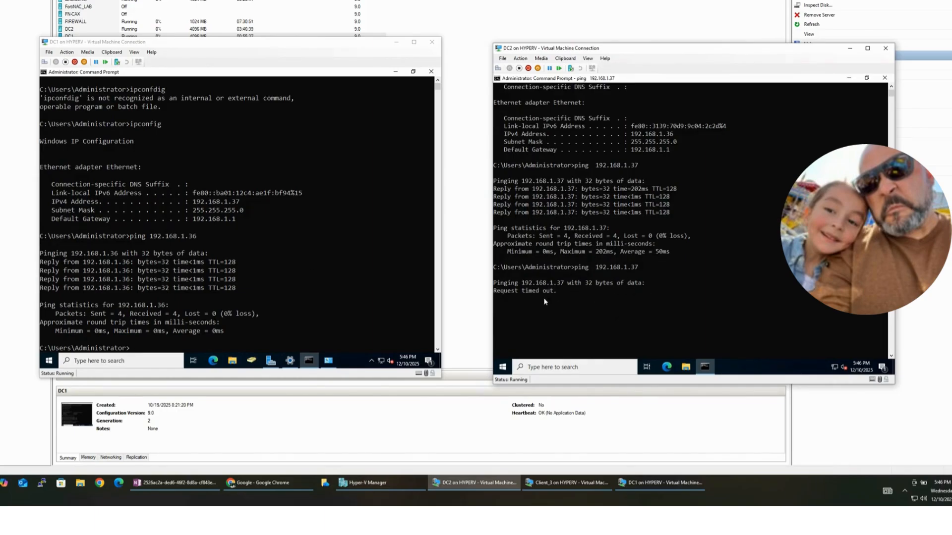
- Repeat the ping to 192.168.1.36 from DC1 to test connectivity with DC2, and raise the DC2 connection window slightly
{"action": "left_click", "coordinate": [315, 240]}
{"action": "key", "text": "Up"}
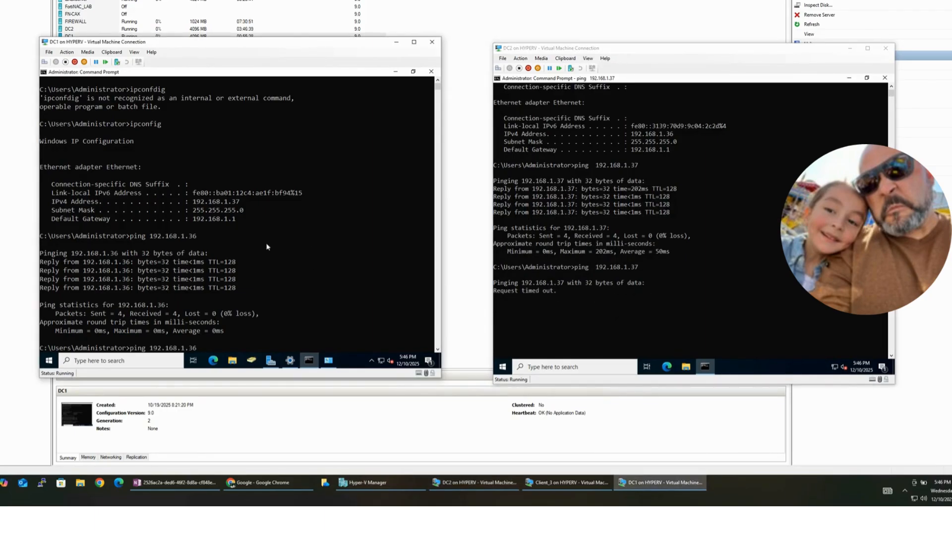
{"action": "key", "text": "Return"}
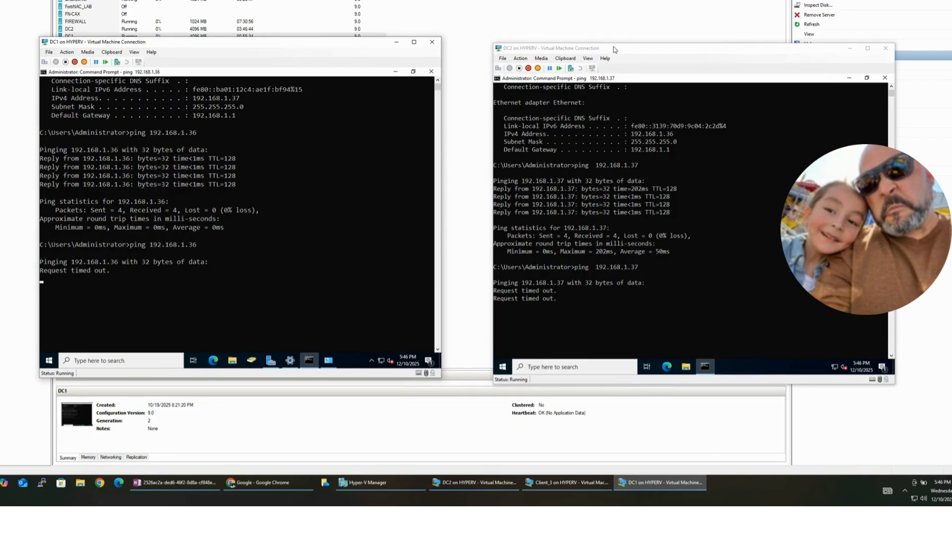
{"action": "left_click_drag", "start_coordinate": [614, 48], "coordinate": [608, 39]}
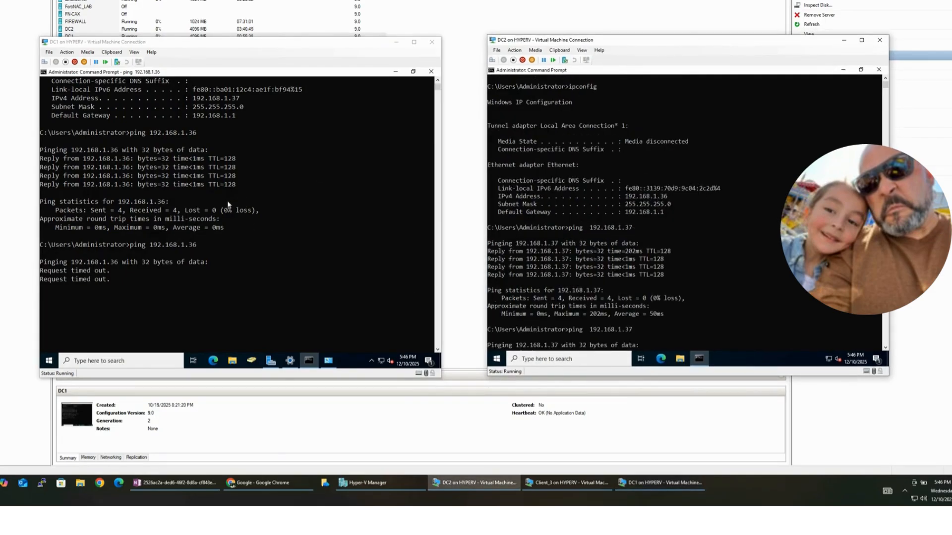
- Uncover the virtual machine list and review the VLAN settings of DC1's network adapter, leaving them unchanged
{"action": "left_click", "coordinate": [174, 46]}
{"action": "left_click_drag", "start_coordinate": [175, 46], "coordinate": [177, 85]}
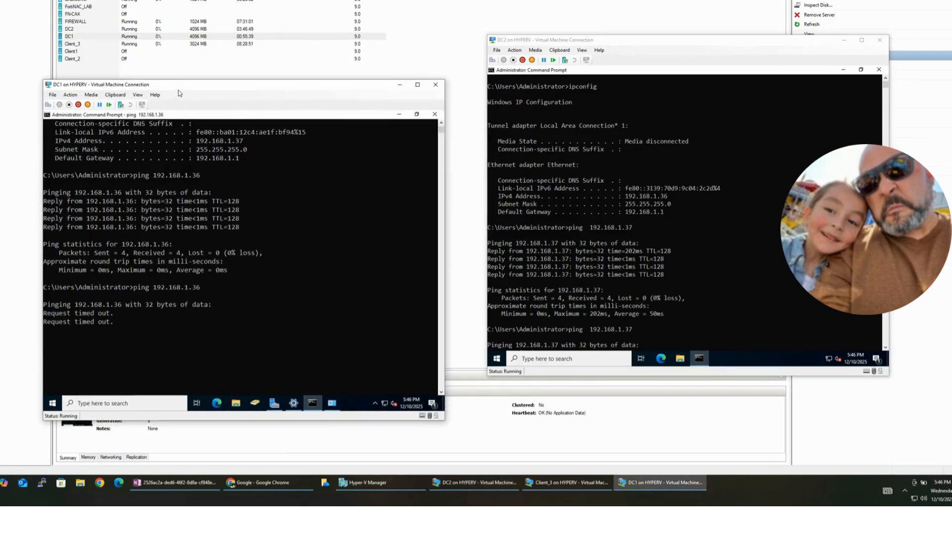
{"action": "left_click", "coordinate": [73, 37]}
{"action": "right_click", "coordinate": [72, 37]}
{"action": "left_click", "coordinate": [91, 51]}
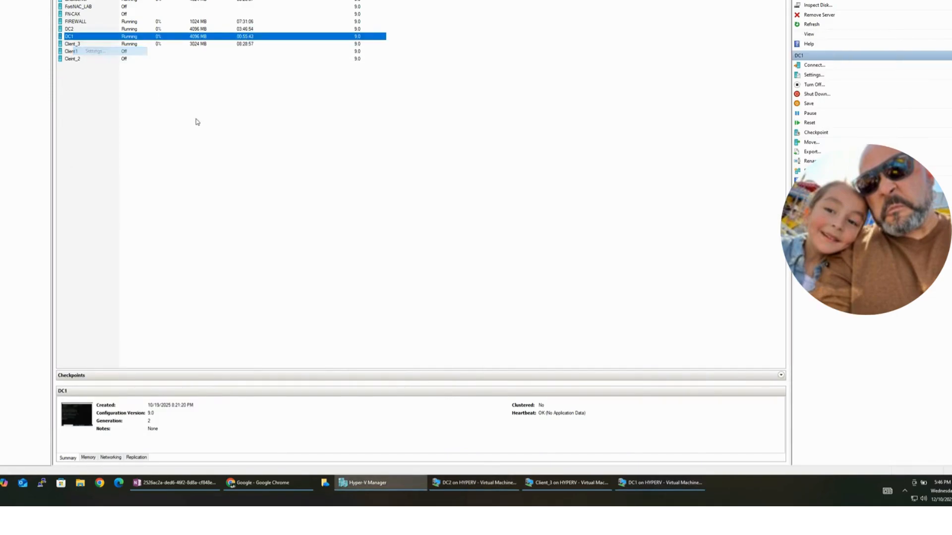
{"action": "left_click", "coordinate": [396, 200]}
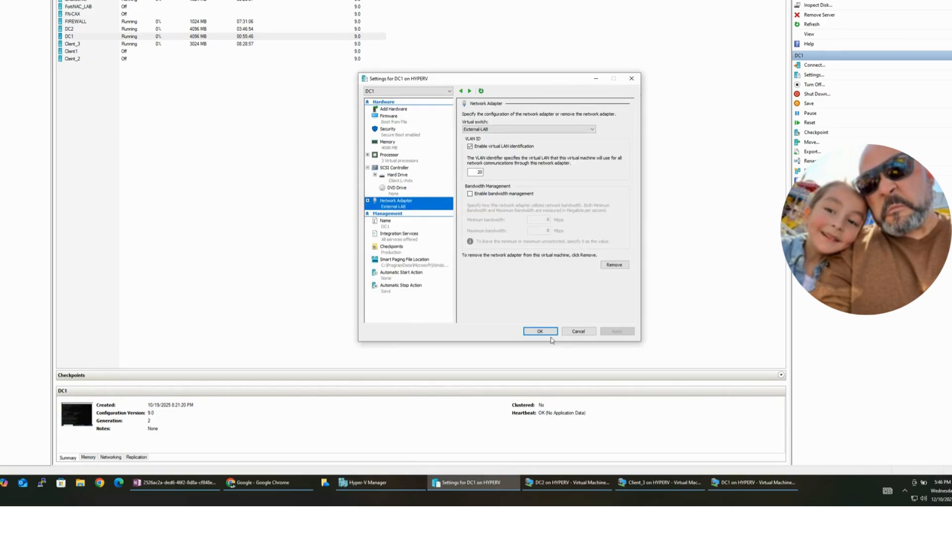
{"action": "left_click", "coordinate": [578, 331]}
- Enable virtual LAN identification on DC2's network adapter with VLAN ID 10 and apply the settings
{"action": "right_click", "coordinate": [77, 29]}
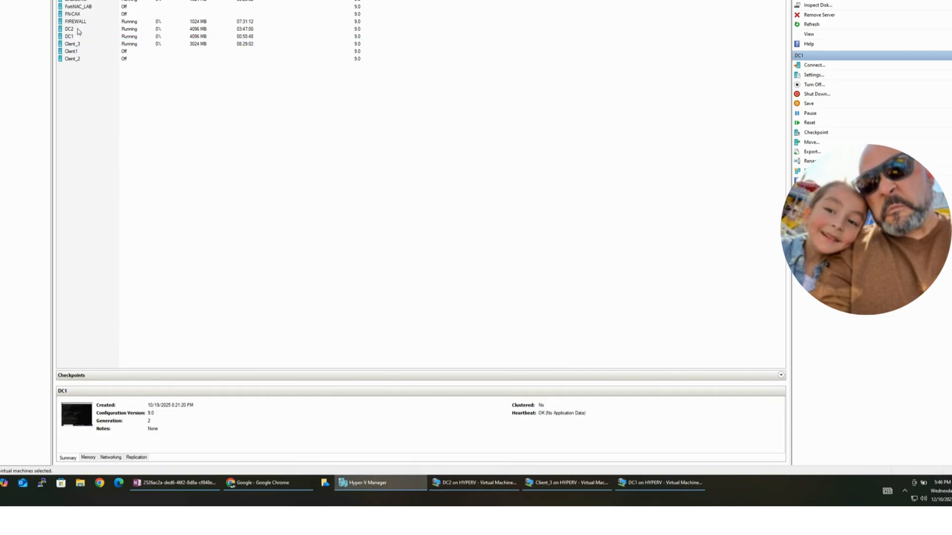
{"action": "left_click", "coordinate": [106, 47]}
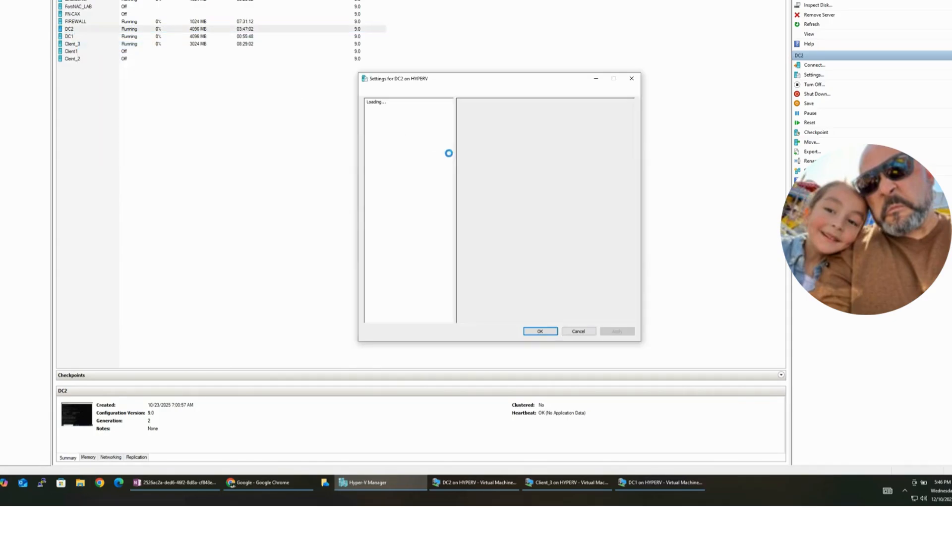
{"action": "left_click", "coordinate": [396, 201]}
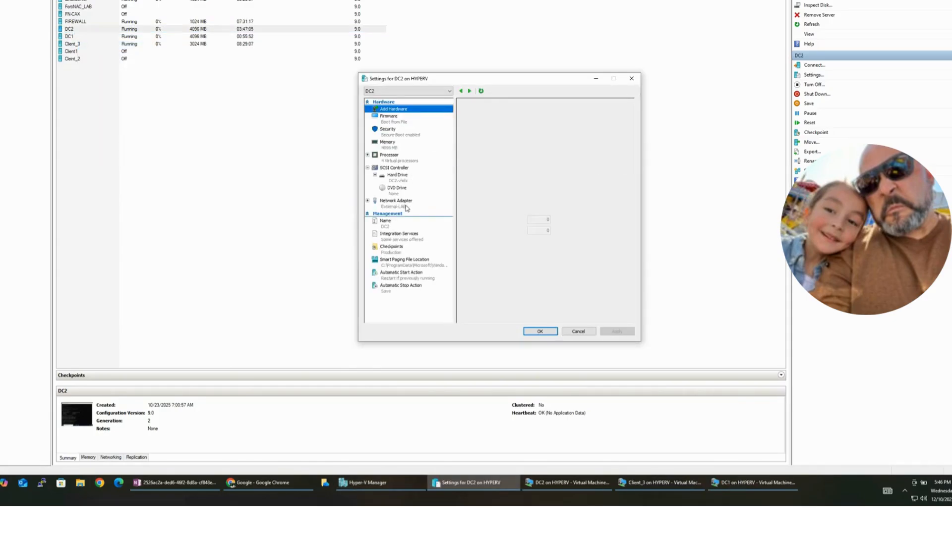
{"action": "left_click", "coordinate": [485, 149]}
{"action": "double_click", "coordinate": [482, 172]}
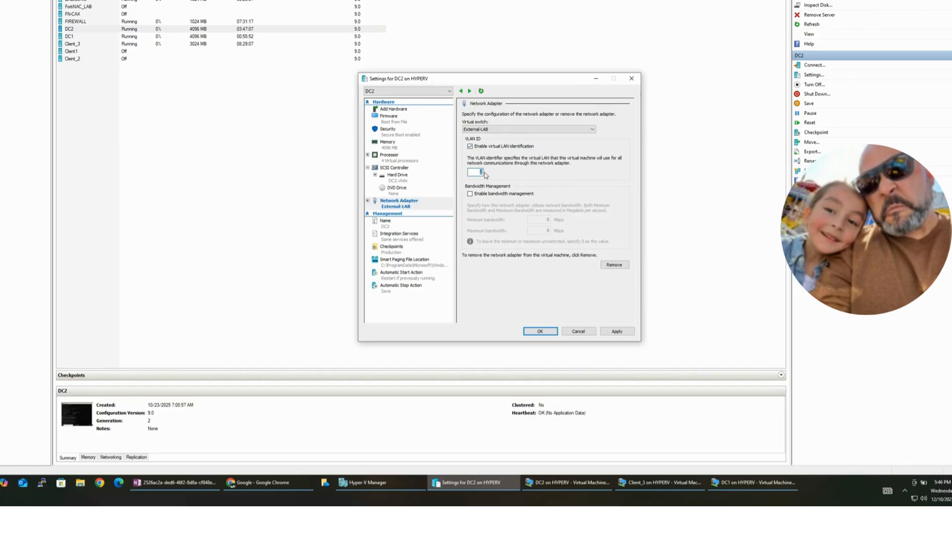
{"action": "type", "text": "10"}
{"action": "left_click", "coordinate": [615, 331]}
{"action": "left_click", "coordinate": [545, 331]}
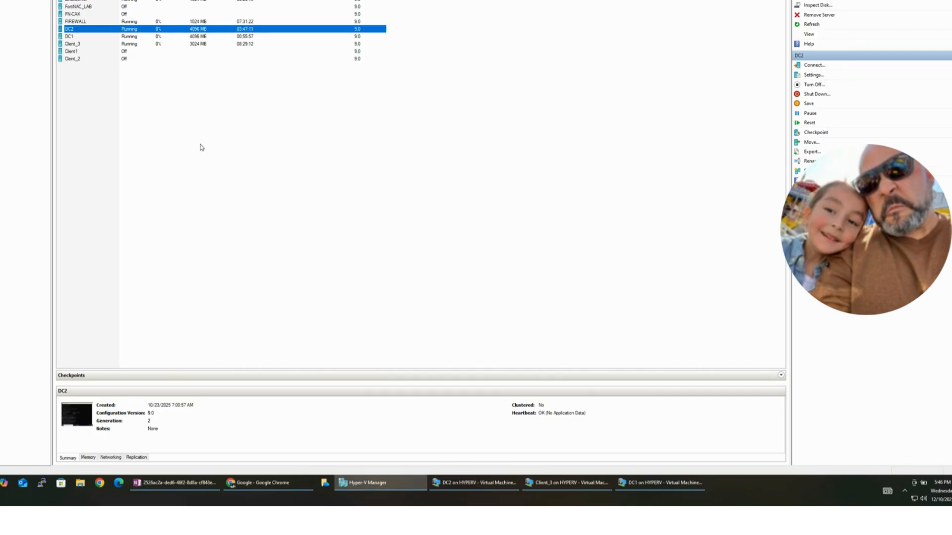
- Enable virtual LAN identification on Client_3's network adapter with VLAN ID 10 and apply the settings
{"action": "left_click", "coordinate": [77, 45]}
{"action": "right_click", "coordinate": [77, 46]}
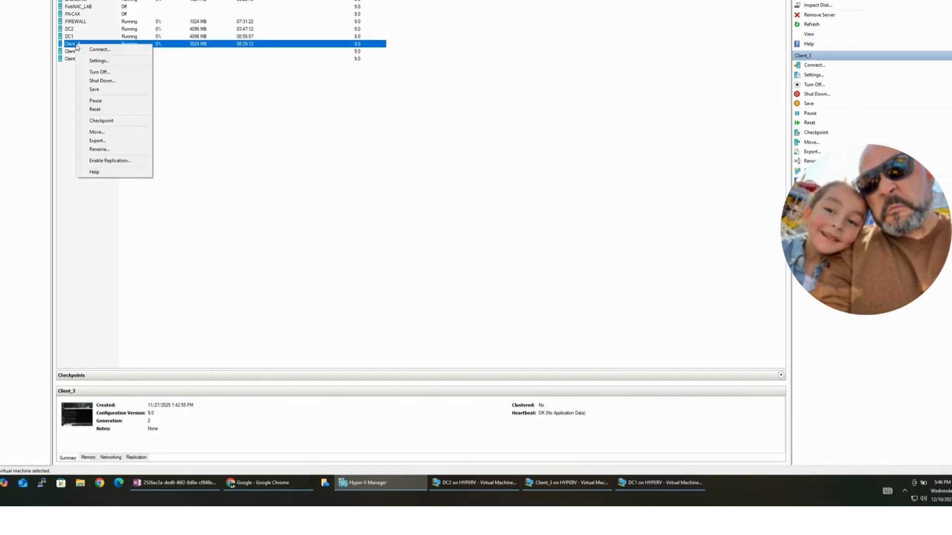
{"action": "left_click", "coordinate": [102, 61]}
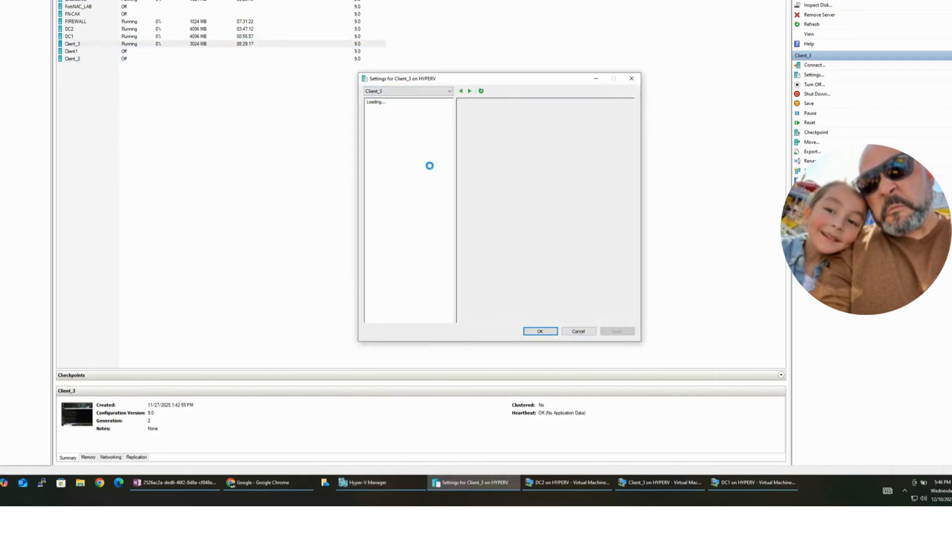
{"action": "left_click", "coordinate": [396, 202]}
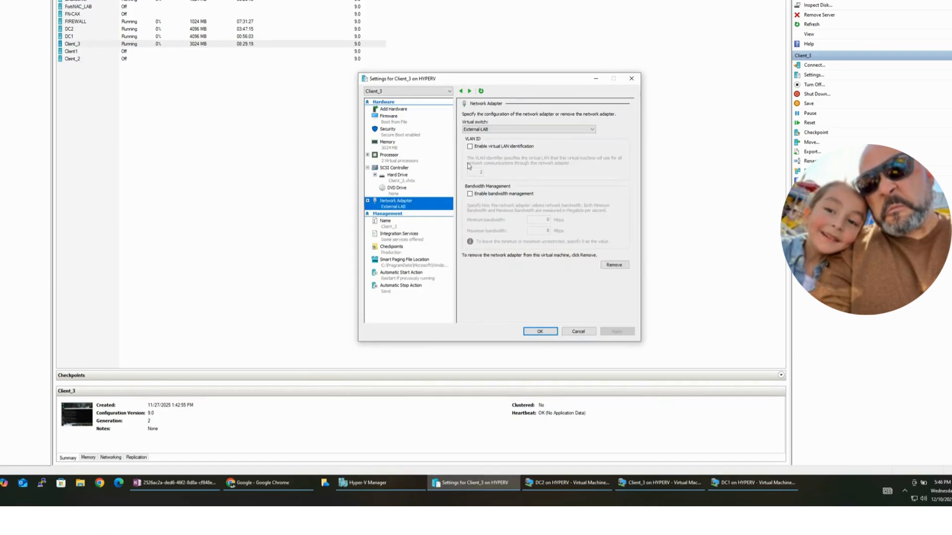
{"action": "left_click", "coordinate": [470, 146]}
{"action": "left_click_drag", "start_coordinate": [479, 173], "coordinate": [493, 173]}
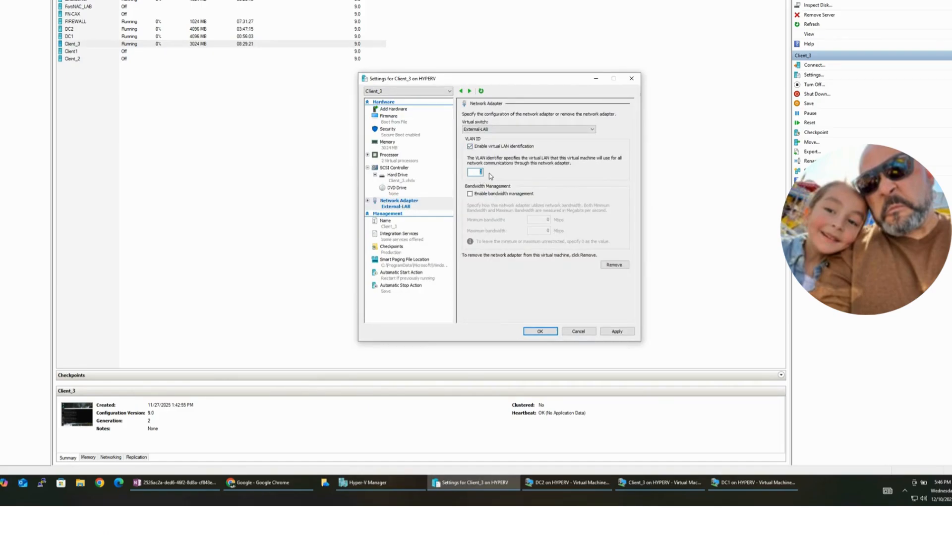
{"action": "type", "text": "10"}
{"action": "left_click", "coordinate": [617, 331]}
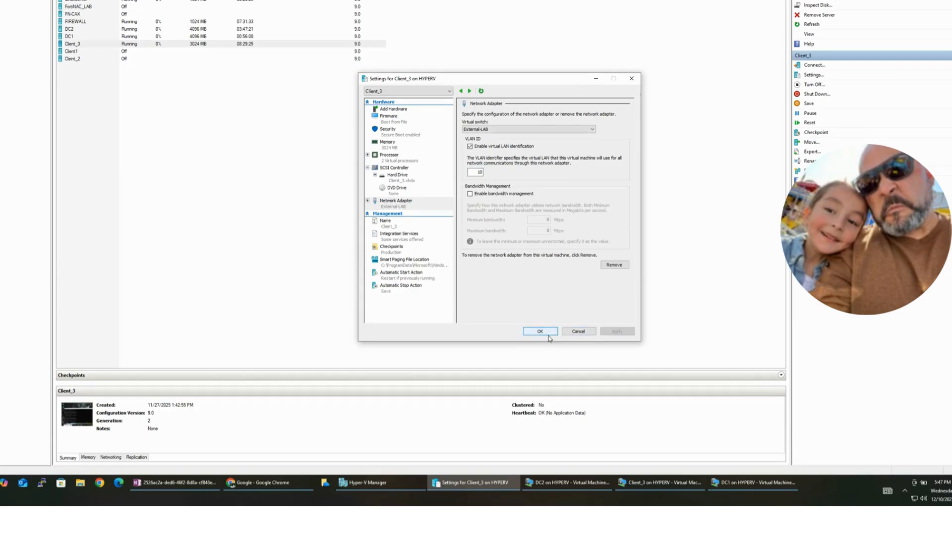
{"action": "left_click", "coordinate": [548, 333]}
- Bring back the DC1 and Client_3 connections and arrange them side by side along the upper edge of the desktop
{"action": "left_click", "coordinate": [661, 483]}
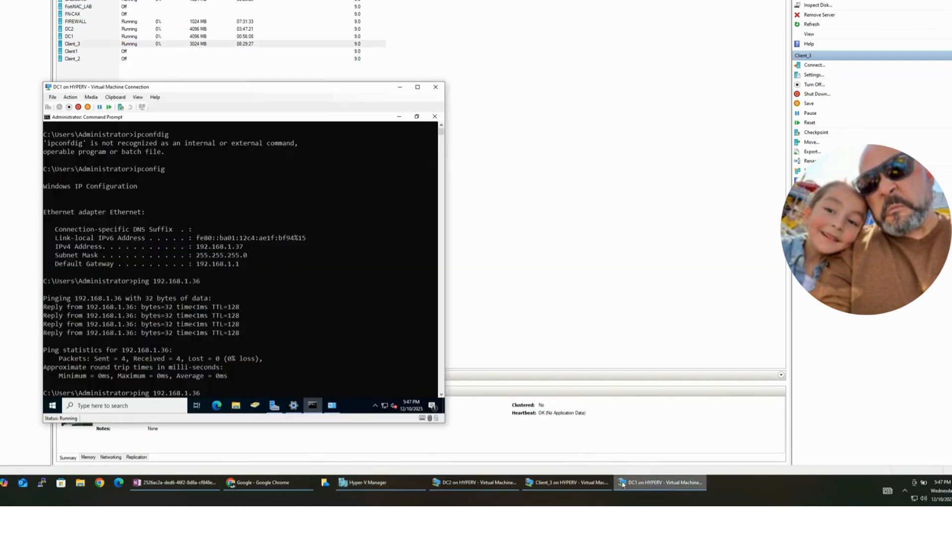
{"action": "left_click", "coordinate": [568, 483]}
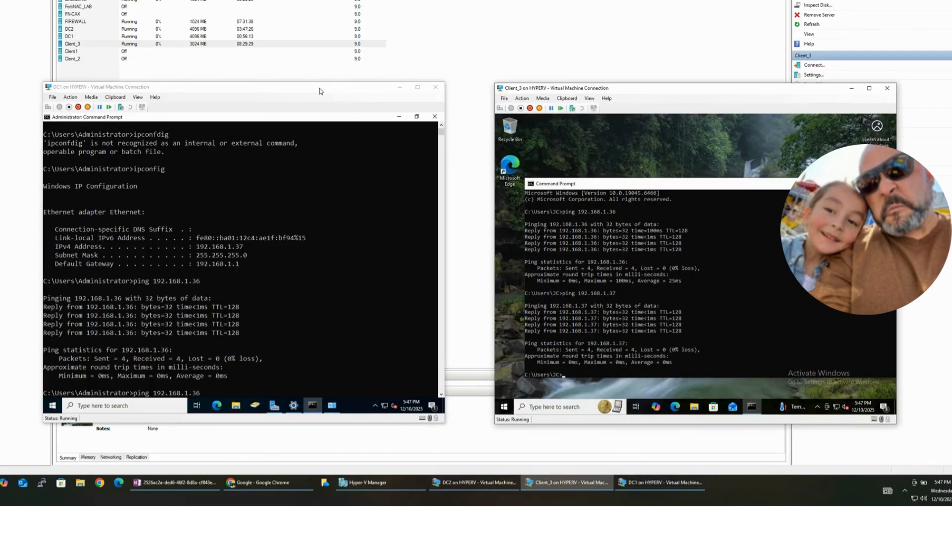
{"action": "left_click_drag", "start_coordinate": [319, 88], "coordinate": [330, 34]}
{"action": "left_click_drag", "start_coordinate": [632, 87], "coordinate": [640, 32]}
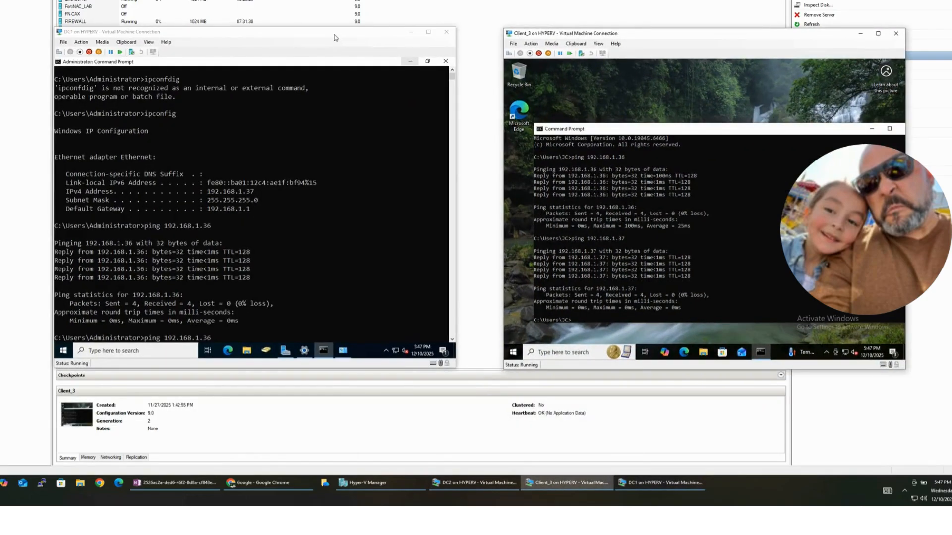
{"action": "left_click_drag", "start_coordinate": [336, 35], "coordinate": [335, 14]}
{"action": "left_click_drag", "start_coordinate": [706, 34], "coordinate": [703, 0]}
{"action": "left_click_drag", "start_coordinate": [337, 12], "coordinate": [330, 0]}
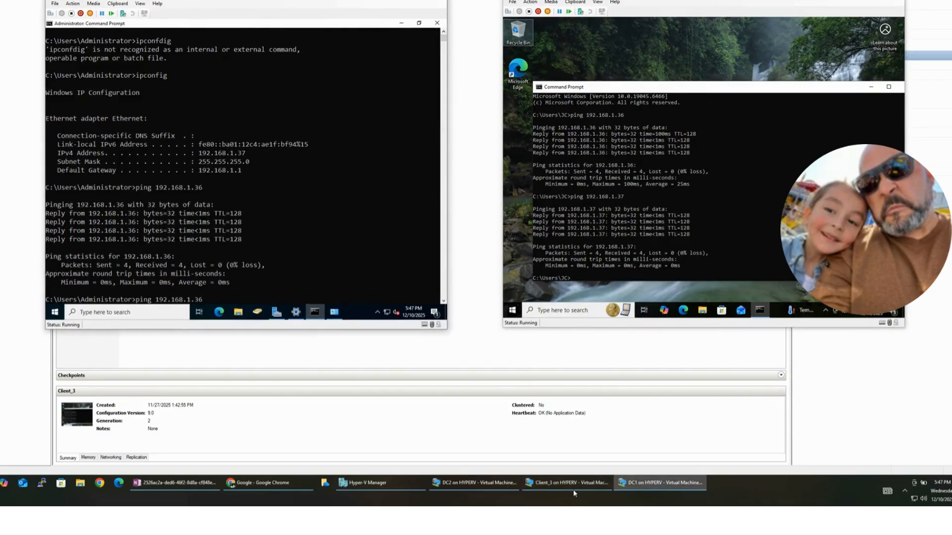
- Bring up the DC2 connection, reposition the Client_3 window so both can be reached, and maximize Client_3's Command Prompt
{"action": "left_click", "coordinate": [558, 486]}
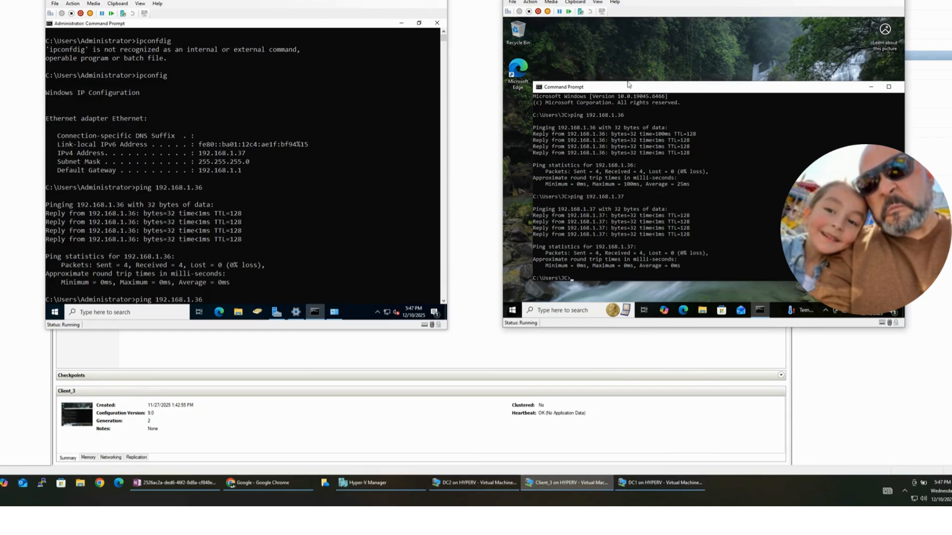
{"action": "left_click", "coordinate": [476, 484]}
{"action": "left_click_drag", "start_coordinate": [714, 0], "coordinate": [705, 178]}
{"action": "left_click_drag", "start_coordinate": [639, 176], "coordinate": [676, 28]}
{"action": "double_click", "coordinate": [743, 122]}
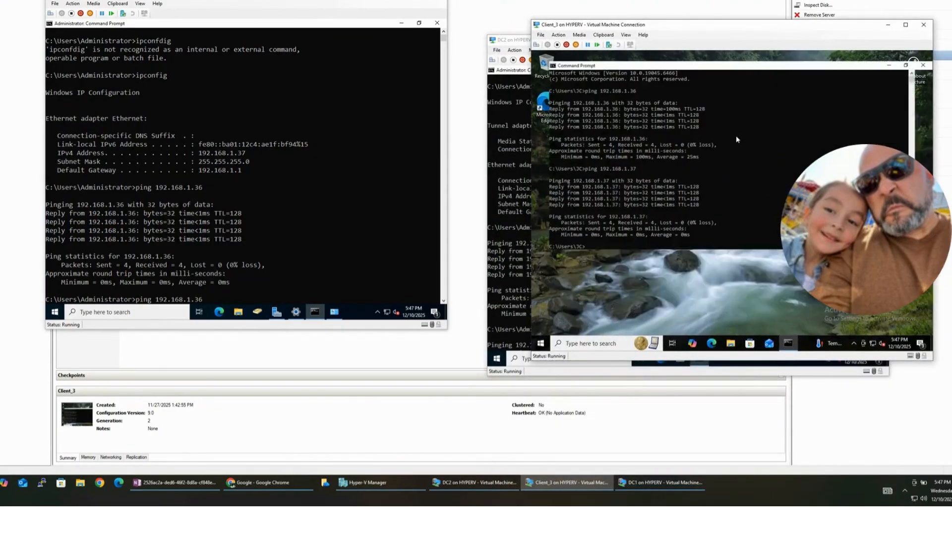
- Clear Client_3's Command Prompt and ping 192.168.1.37 to test connectivity with DC1
{"action": "left_click", "coordinate": [738, 177]}
{"action": "right_click", "coordinate": [735, 178]}
{"action": "scroll", "coordinate": [733, 197], "scroll_direction": "up", "scroll_amount": 3}
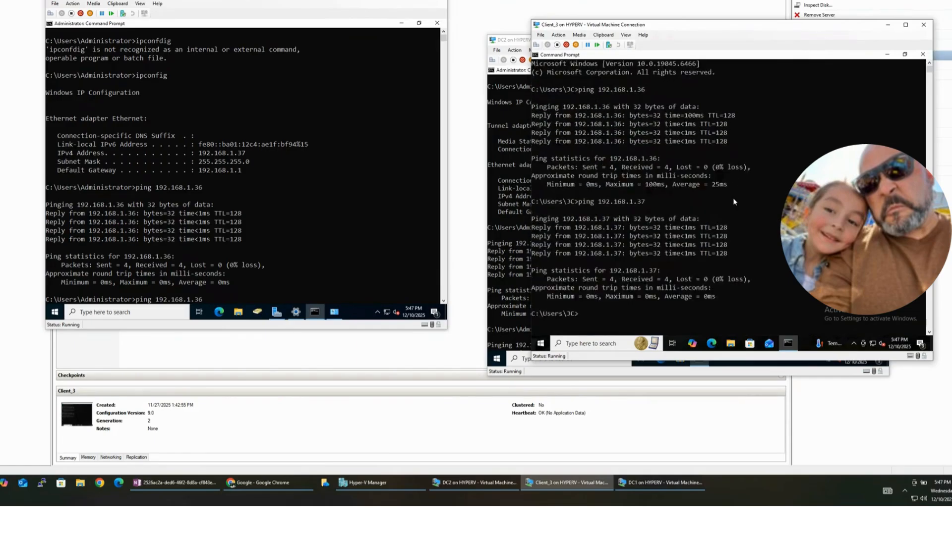
{"action": "scroll", "coordinate": [734, 200], "scroll_direction": "down", "scroll_amount": 2}
{"action": "scroll", "coordinate": [725, 287], "scroll_direction": "down", "scroll_amount": 3}
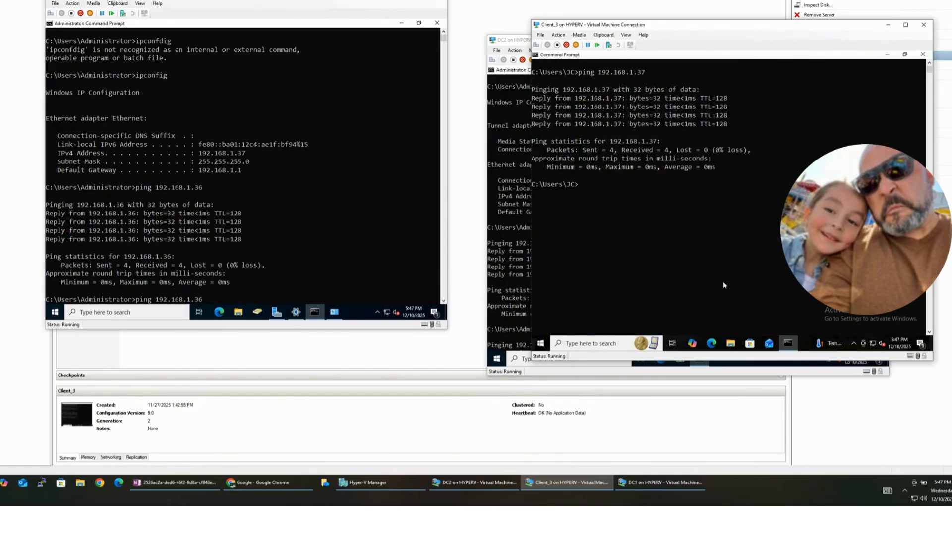
{"action": "type", "text": "cls"}
{"action": "key", "text": "Return"}
{"action": "type", "text": "ping 192.168.1.37"}
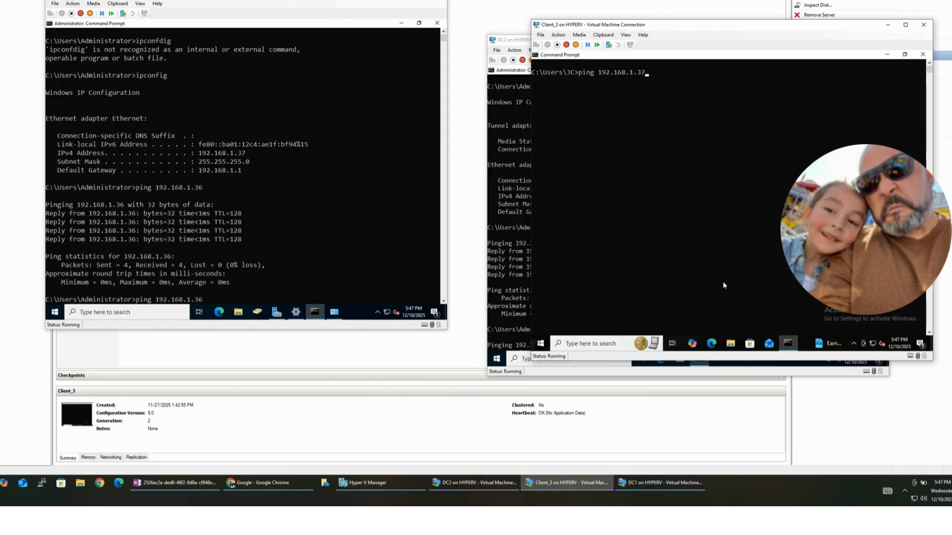
{"action": "key", "text": "Return"}
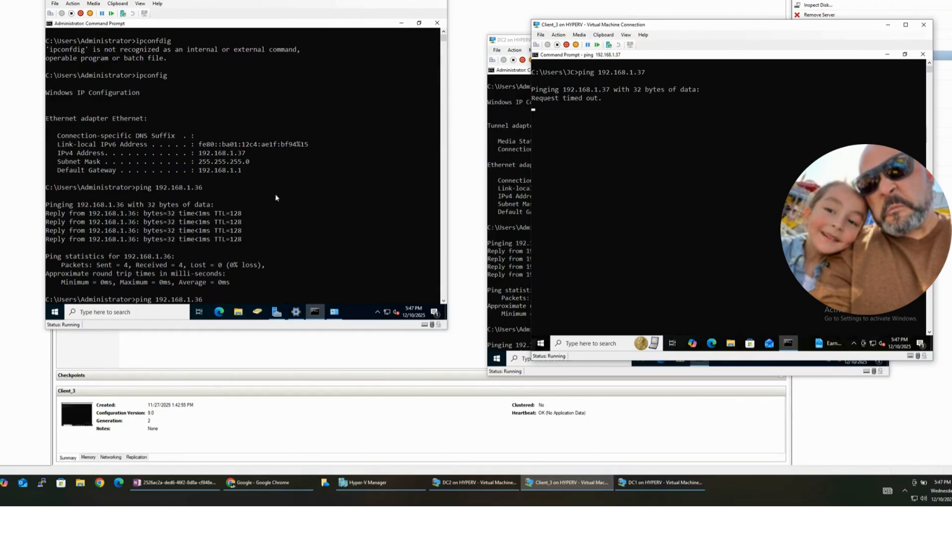
- Move the Client_3 connection over DC1's window so it sits beside the DC2 connection
{"action": "left_click_drag", "start_coordinate": [689, 23], "coordinate": [289, 17]}
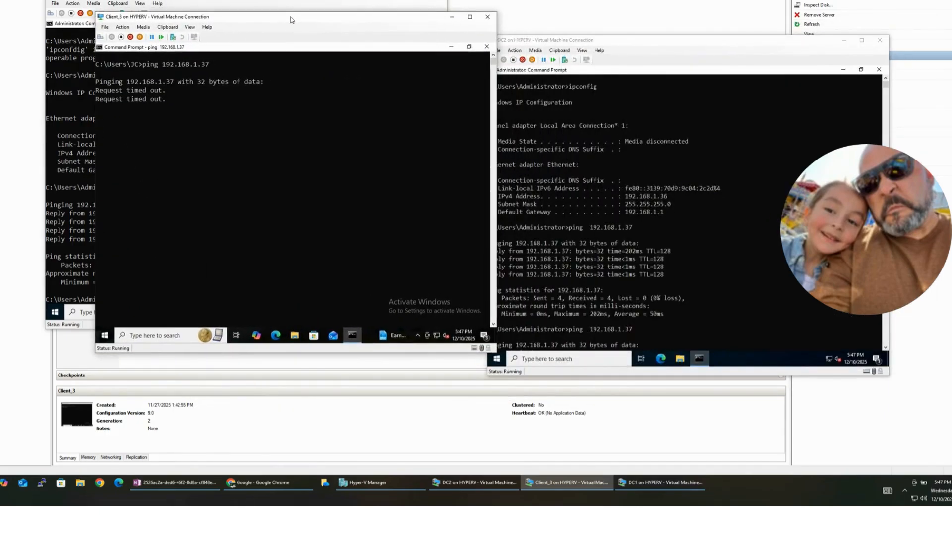
{"action": "left_click", "coordinate": [332, 150]}
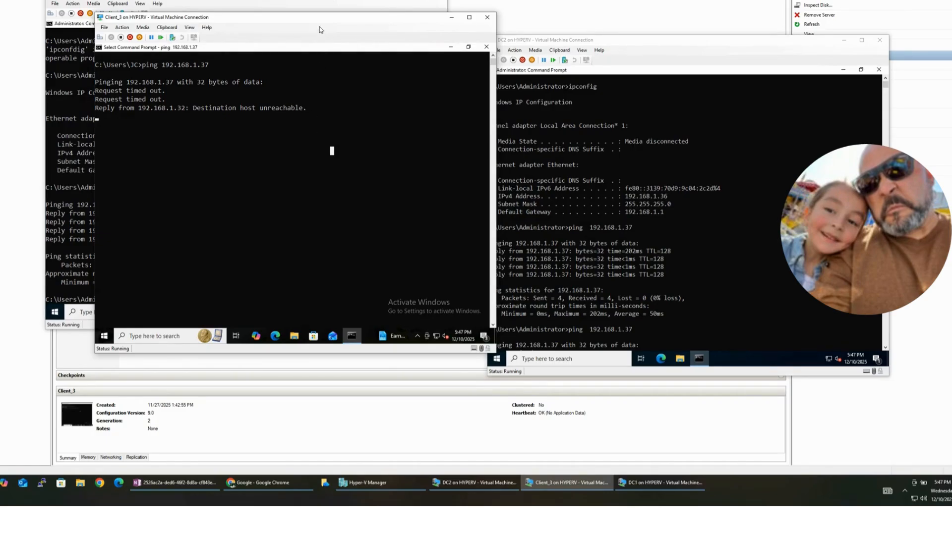
{"action": "left_click_drag", "start_coordinate": [249, 27], "coordinate": [232, 33]}
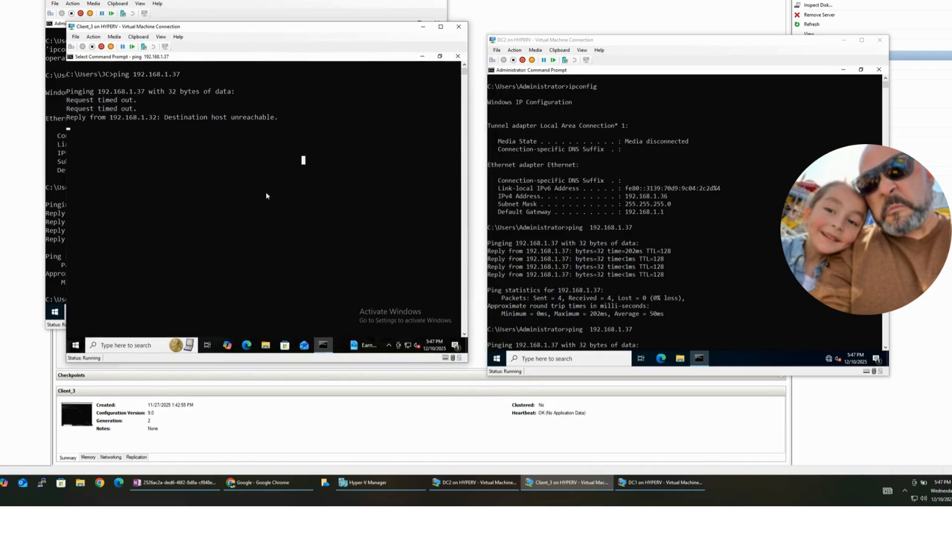
- Ping 192.168.1.36 from Client_3 to test connectivity with DC2 on the same VLAN
{"action": "key", "text": "Up"}
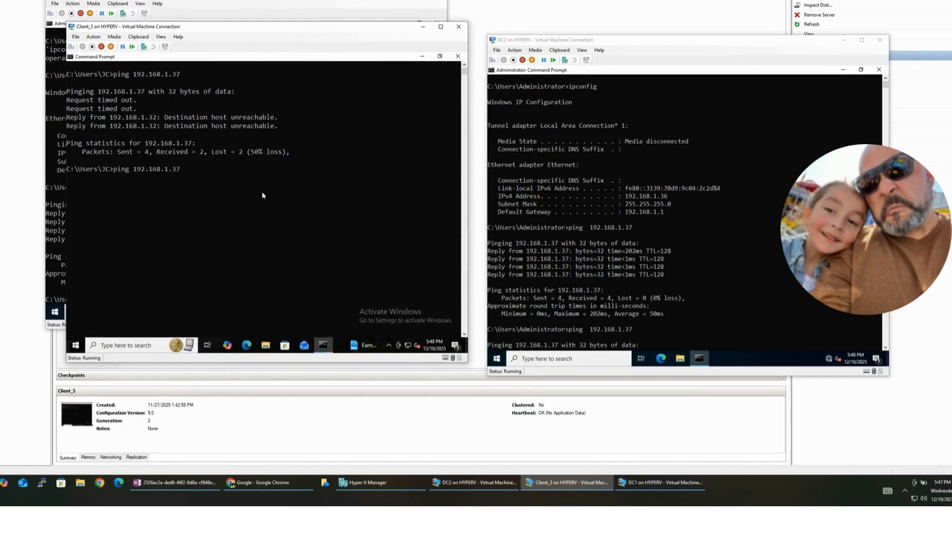
{"action": "key", "text": "BackSpace"}
{"action": "type", "text": "6"}
{"action": "key", "text": "Return"}
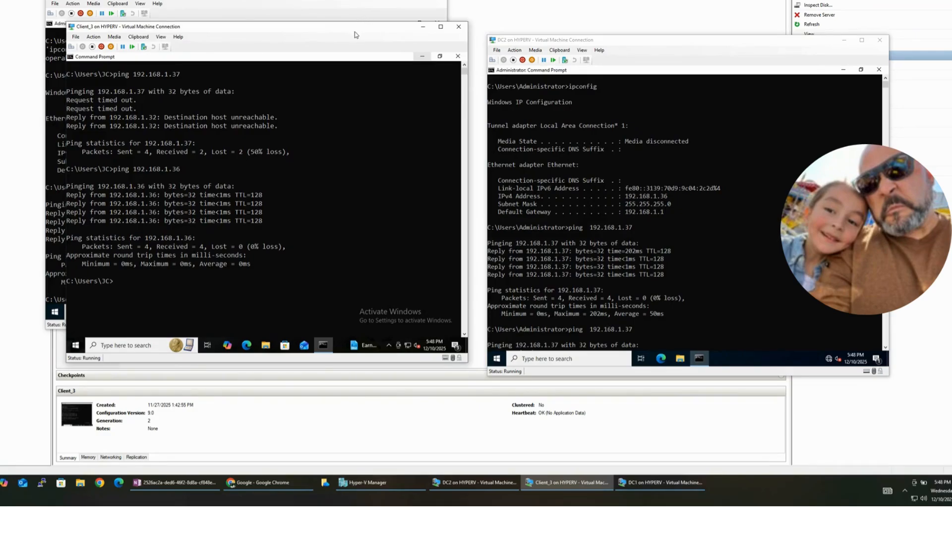
- Move Client_3's window aside, minimize the DC1 connection and select DC2 in Hyper-V Manager's virtual machine list
{"action": "left_click_drag", "start_coordinate": [357, 26], "coordinate": [689, 76]}
{"action": "left_click", "coordinate": [404, 0]}
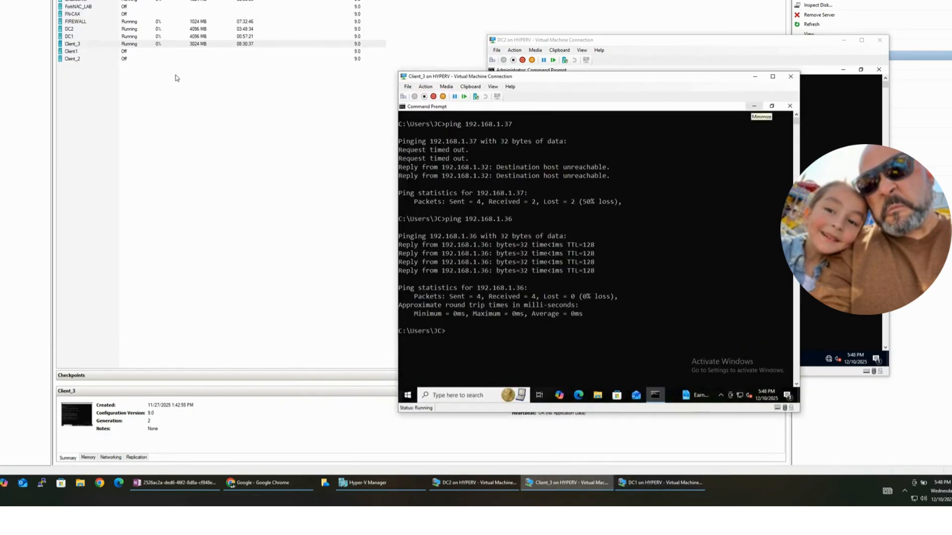
{"action": "left_click", "coordinate": [70, 30]}
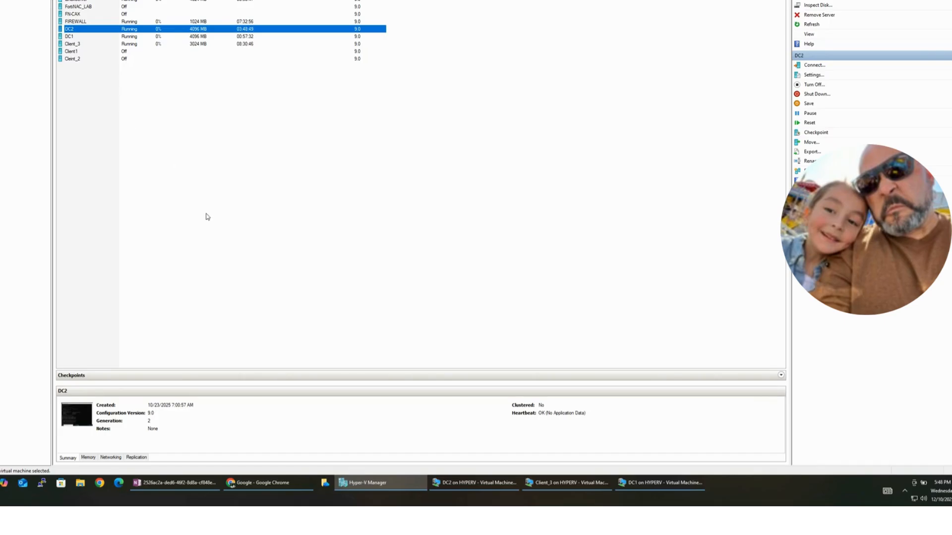
- Bring back the Client_3 and DC1 connections and place their windows side by side
{"action": "left_click", "coordinate": [591, 487]}
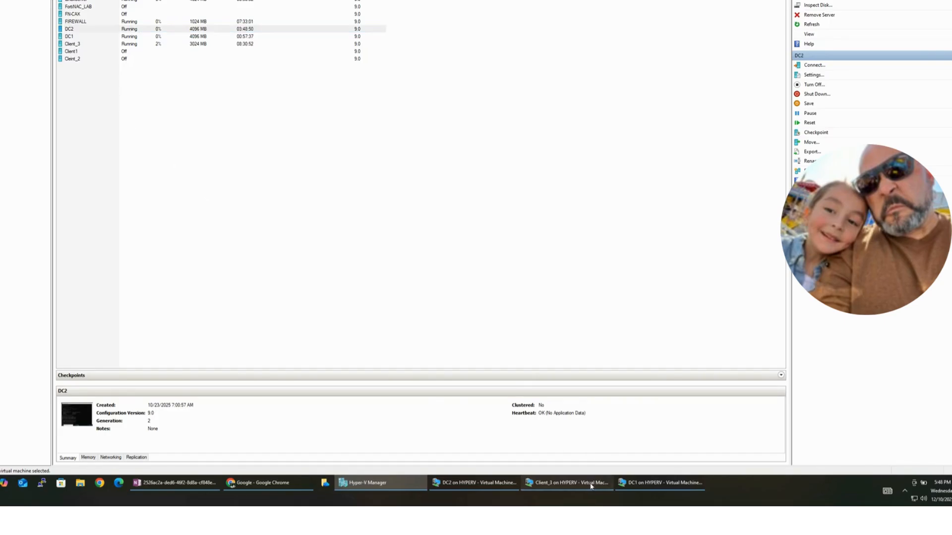
{"action": "left_click", "coordinate": [660, 483]}
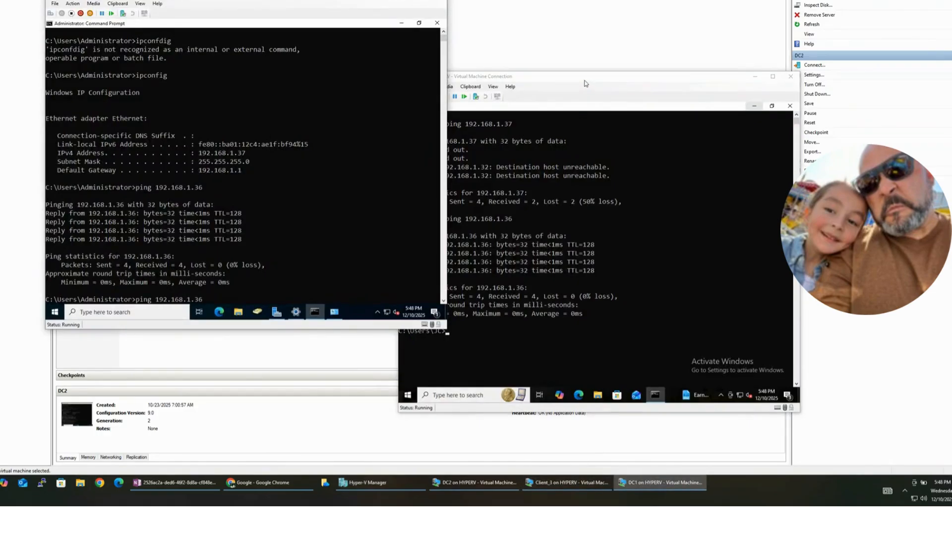
{"action": "left_click_drag", "start_coordinate": [585, 84], "coordinate": [665, 4]}
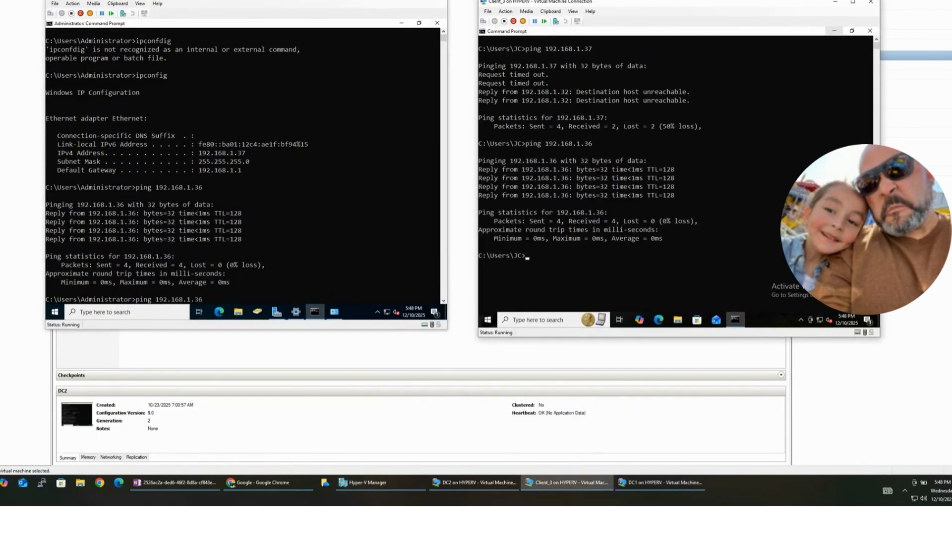